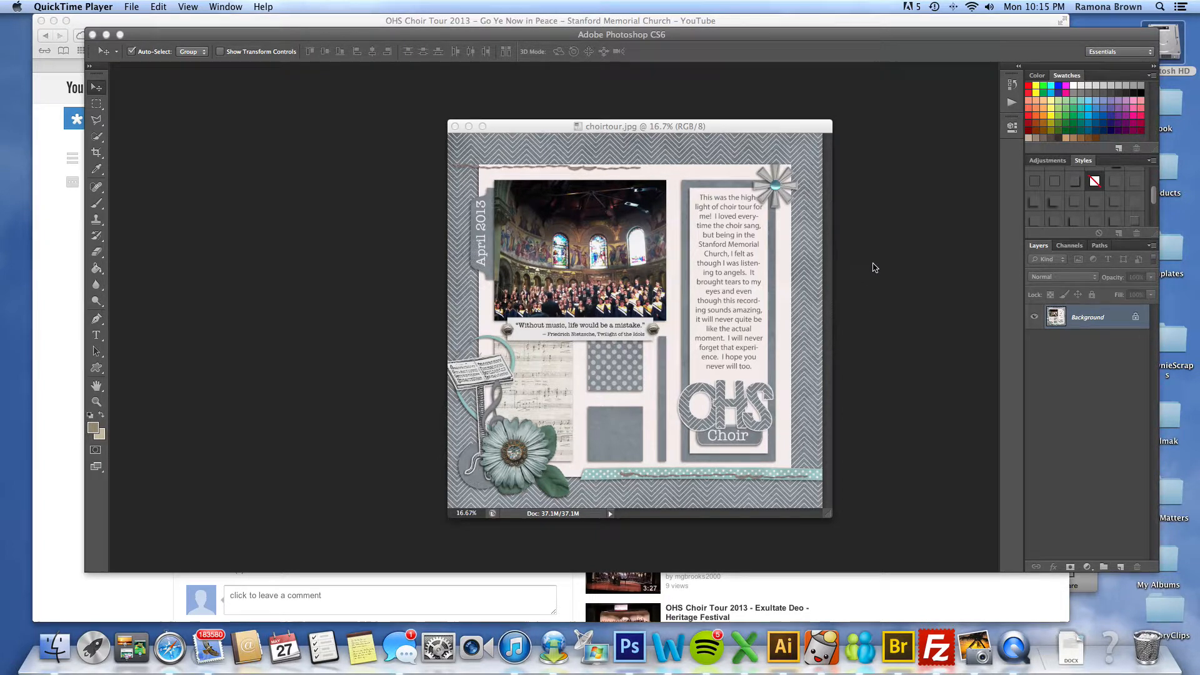
pyautogui.click(763, 123)
pyautogui.moveTo(763, 120); pyautogui.dragTo(747, 119)
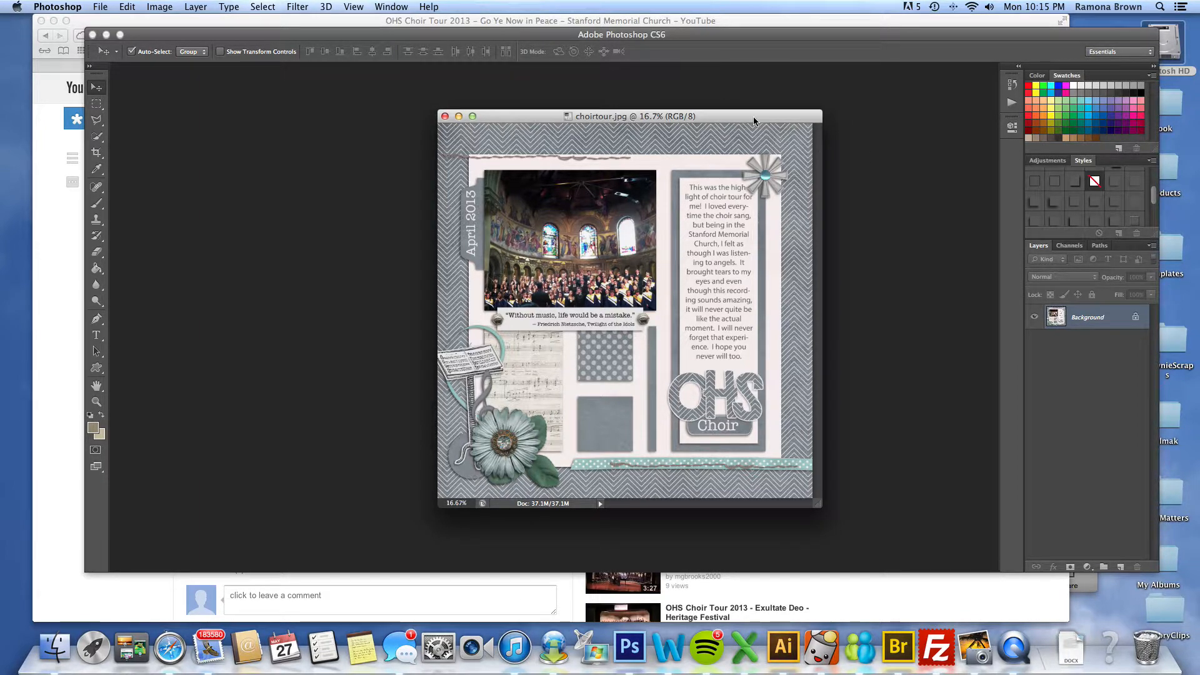
pyautogui.moveTo(754, 118); pyautogui.dragTo(732, 115)
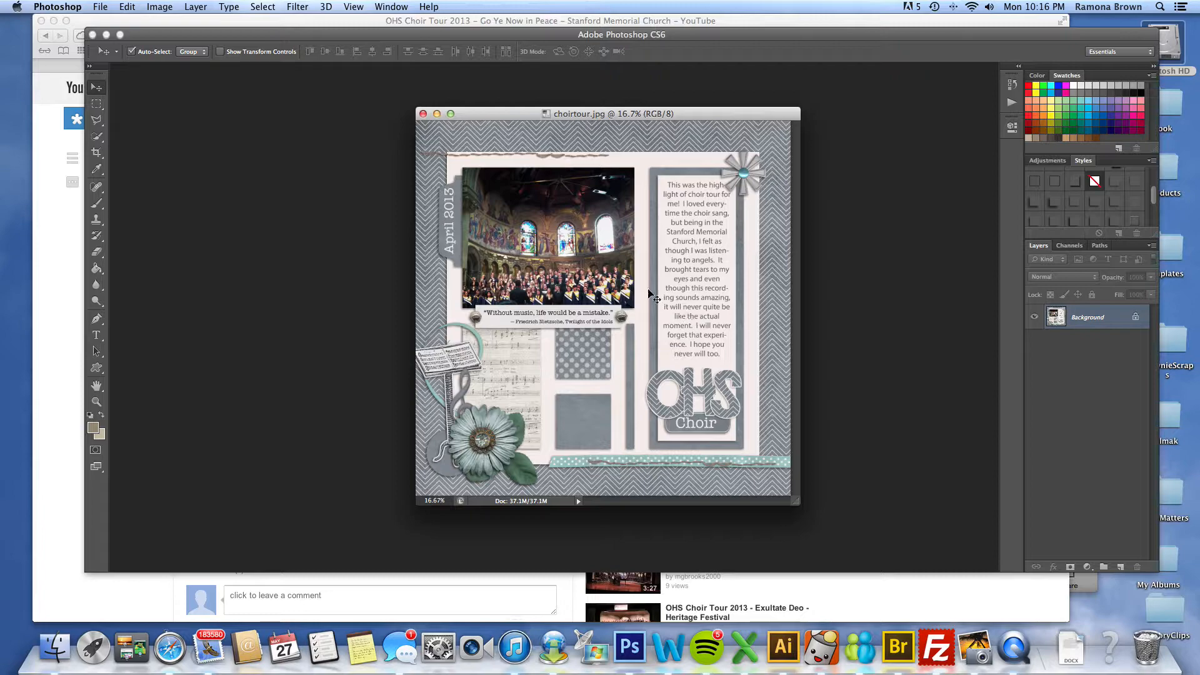
# Step: Switch to Safari and copy the share link of the YouTube video "OHS Choir Tour 2013 - Go Ye Now in Peace"
pyautogui.click(359, 25)
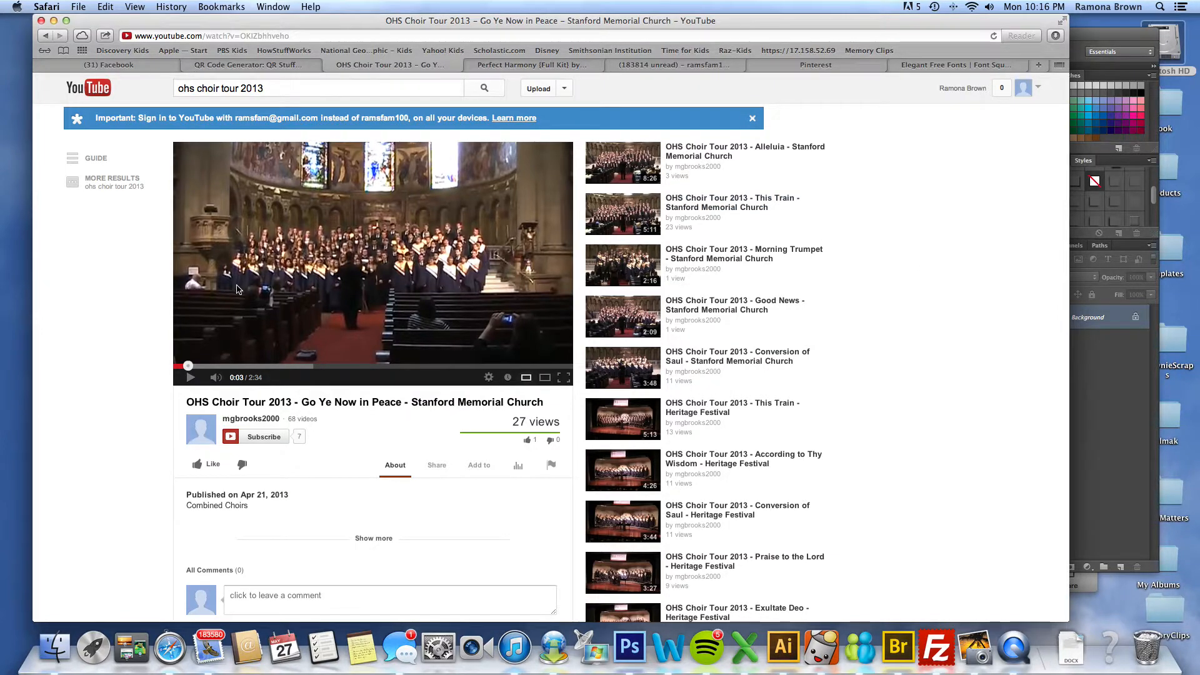
pyautogui.click(438, 468)
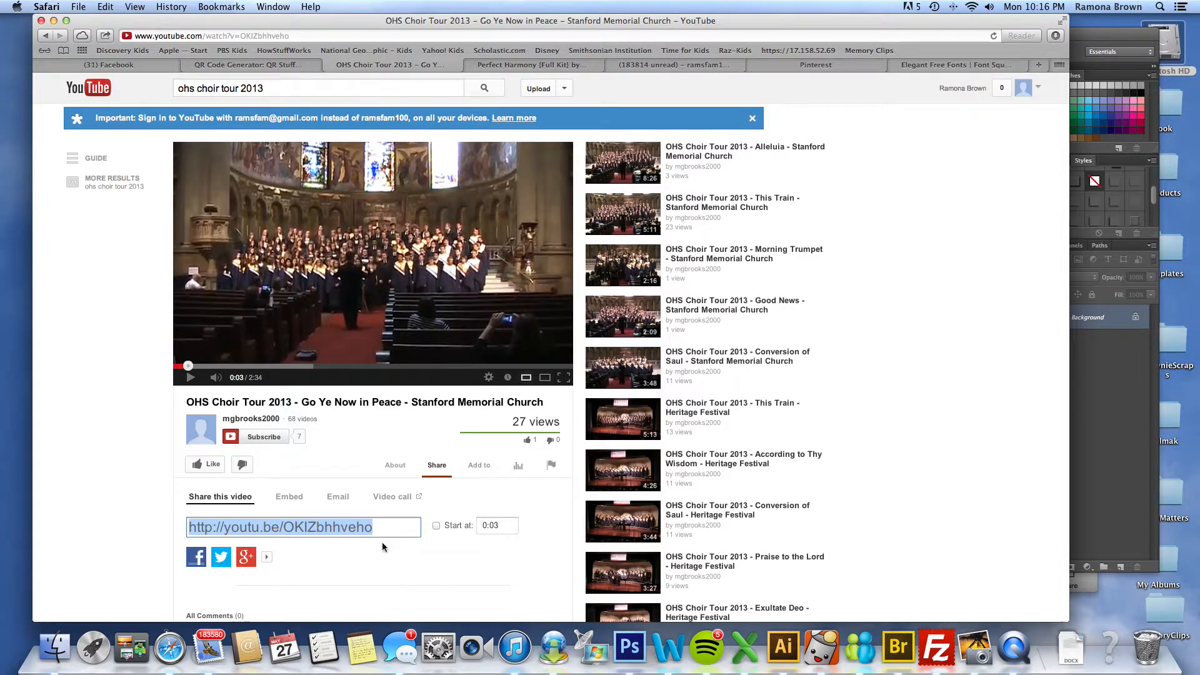
pyautogui.rightClick(274, 528)
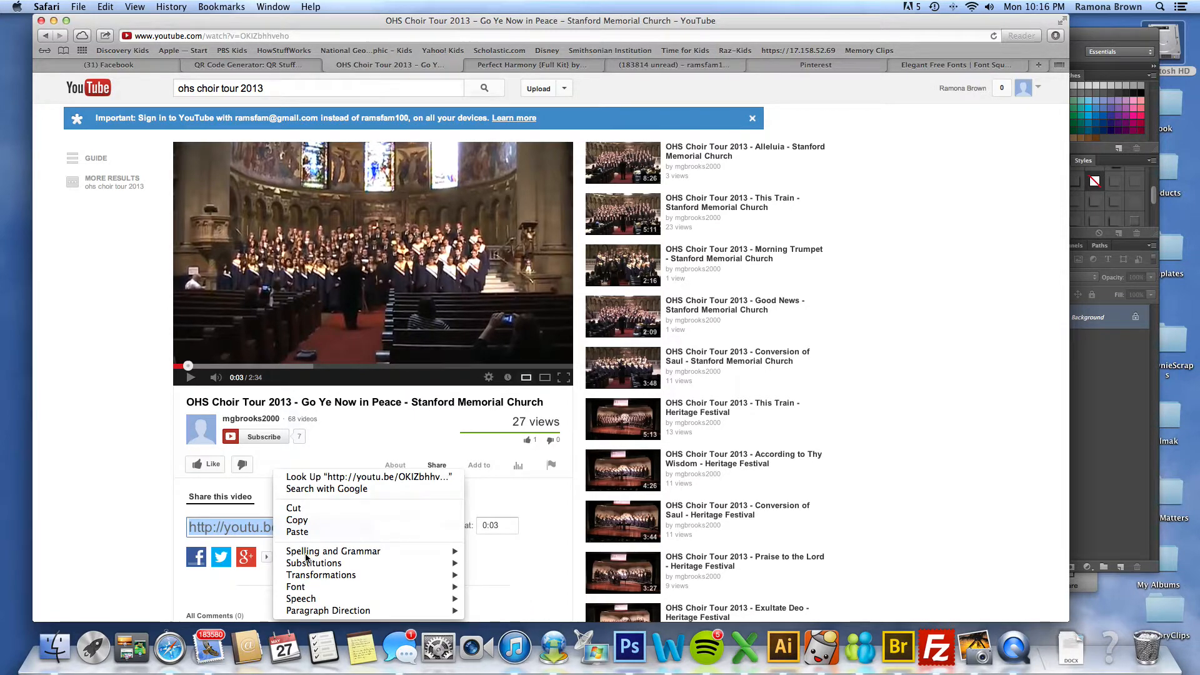
pyautogui.click(298, 521)
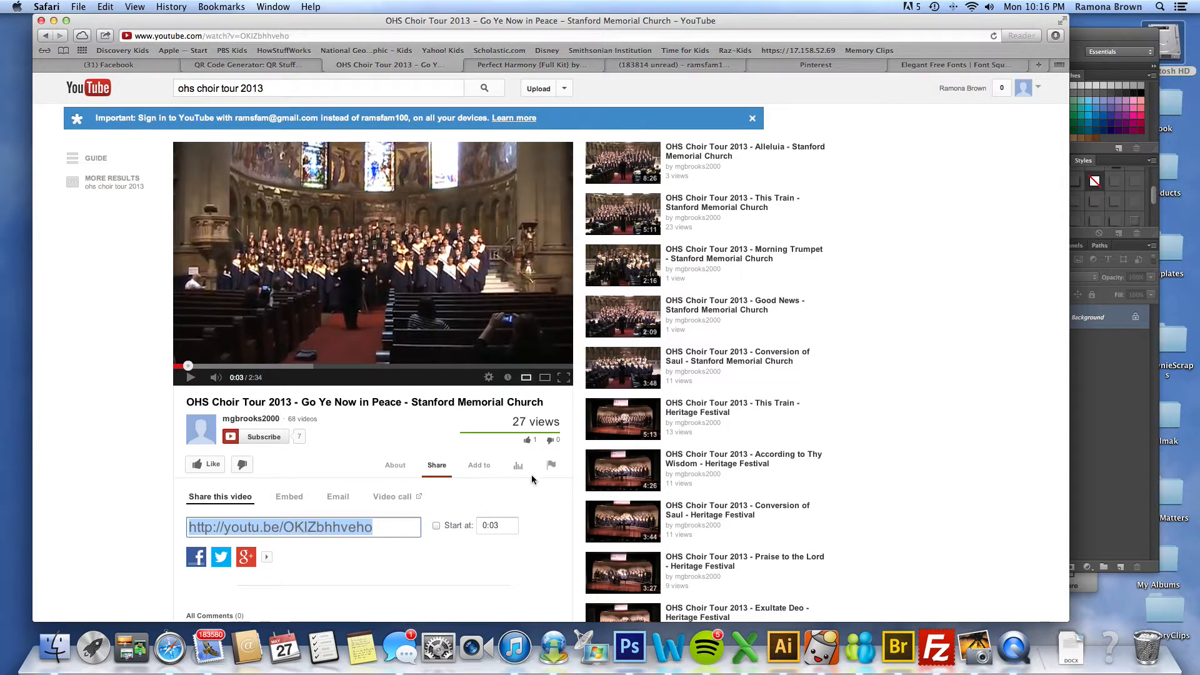
# Step: In the QR Stuff generator, choose YouTube Video as the data type and paste the copied link as the Video URL
pyautogui.click(245, 66)
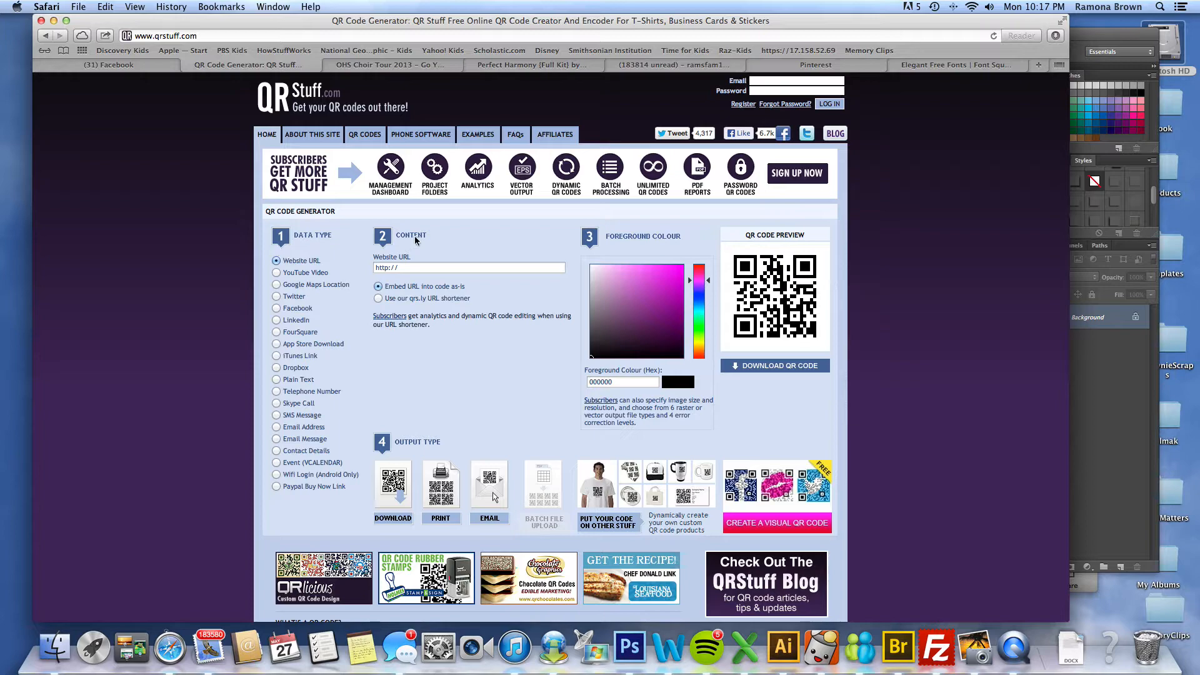
pyautogui.click(277, 274)
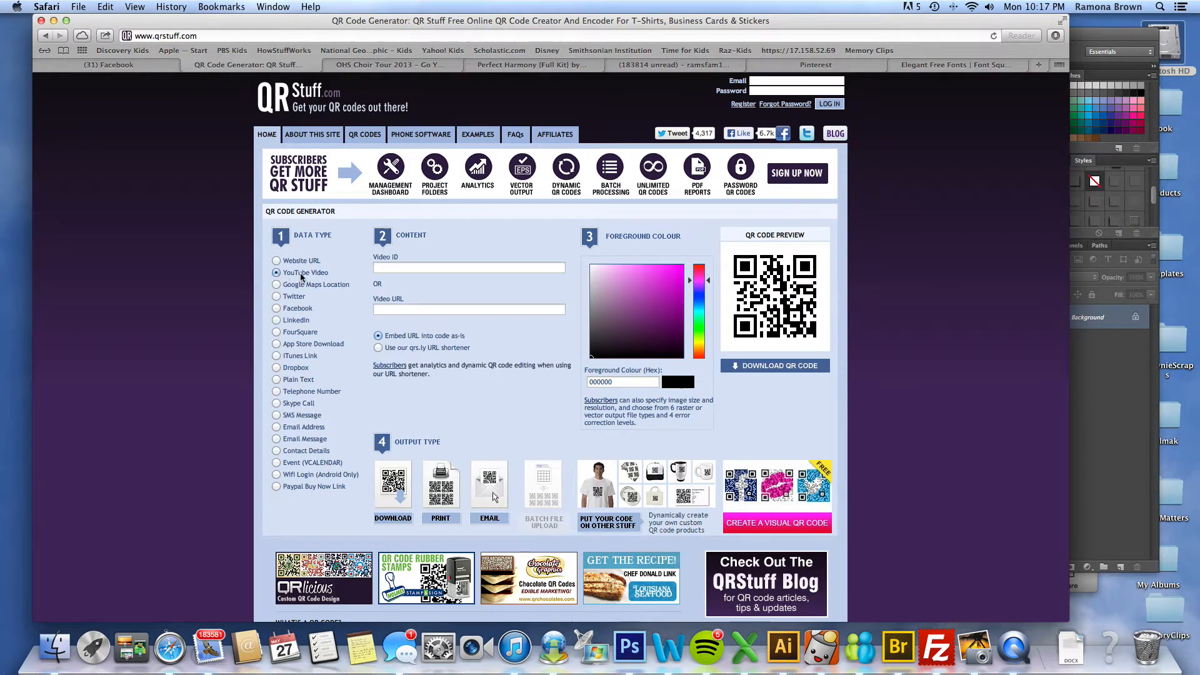
pyautogui.click(417, 309)
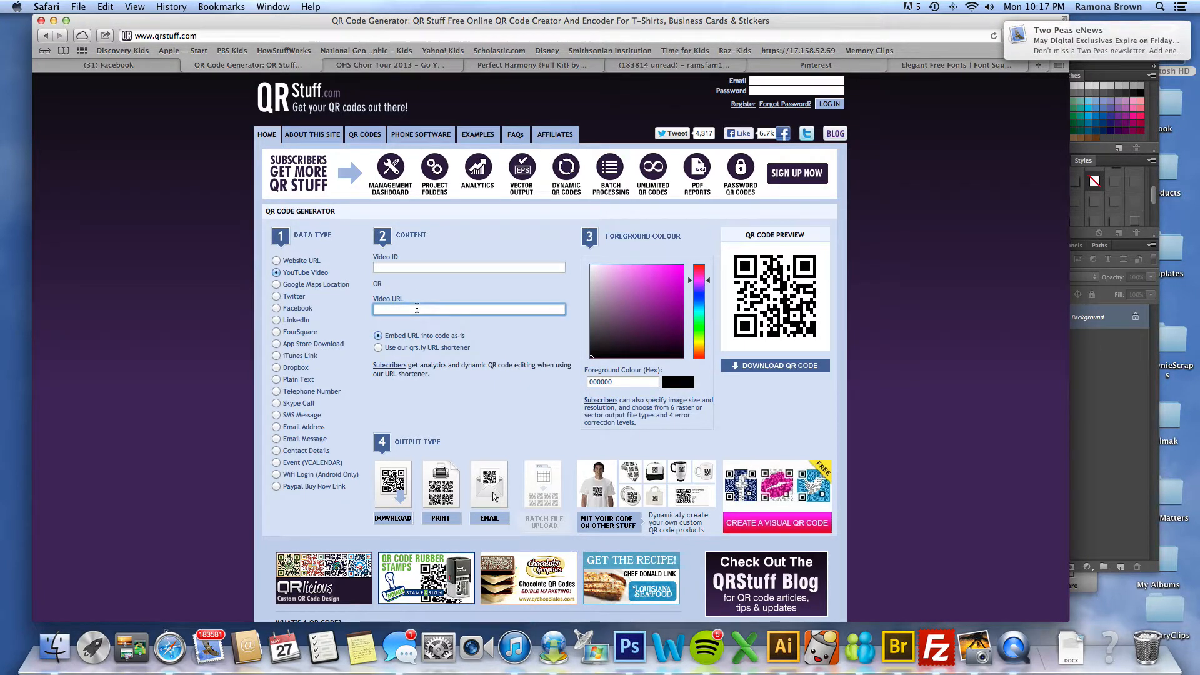
pyautogui.press('super+v')
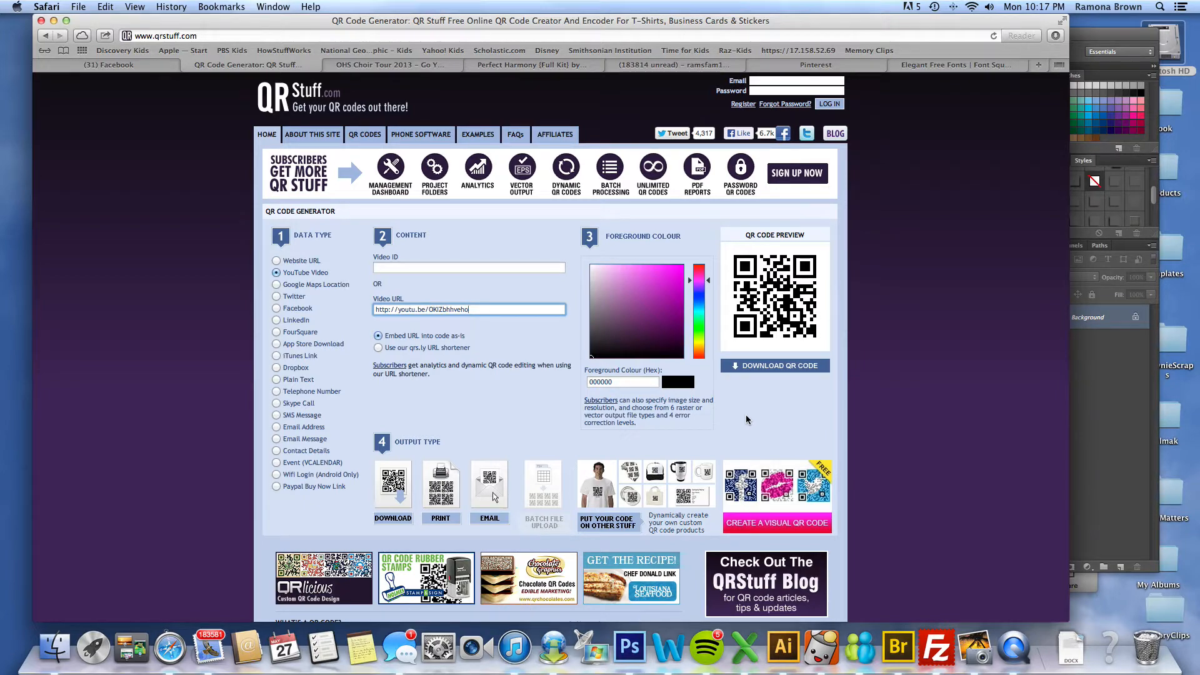
# Step: Download the generated QR code and add the image to iPhoto from Preview
pyautogui.click(777, 369)
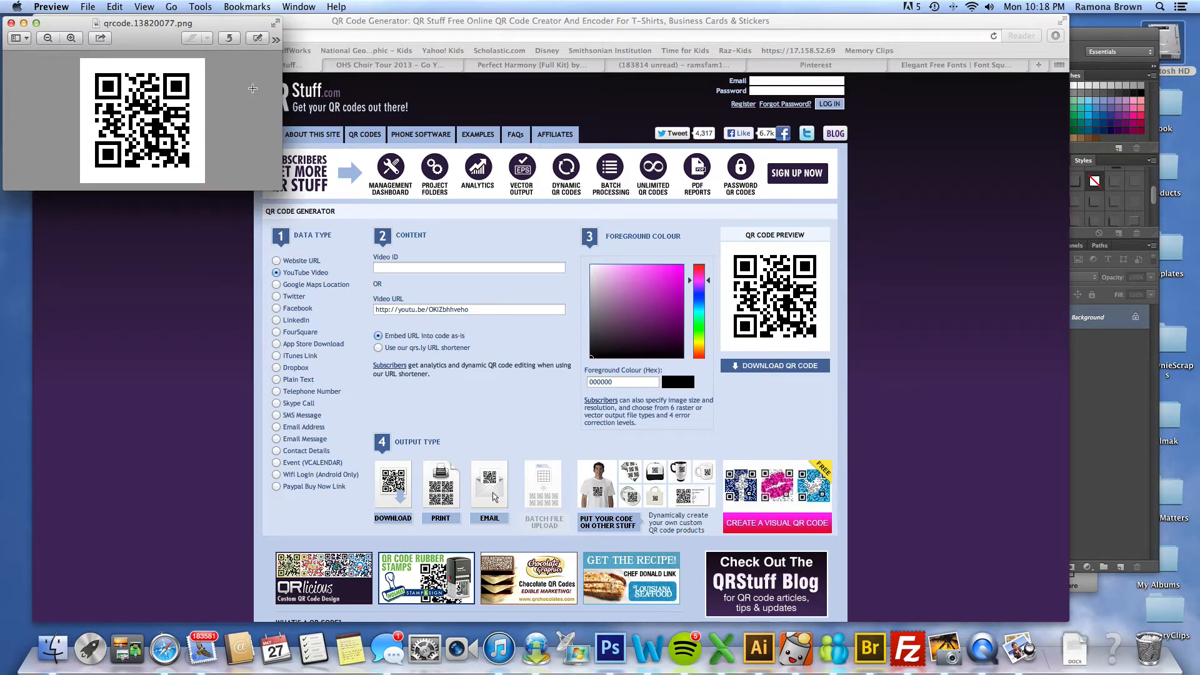
pyautogui.moveTo(215, 24); pyautogui.dragTo(298, 110)
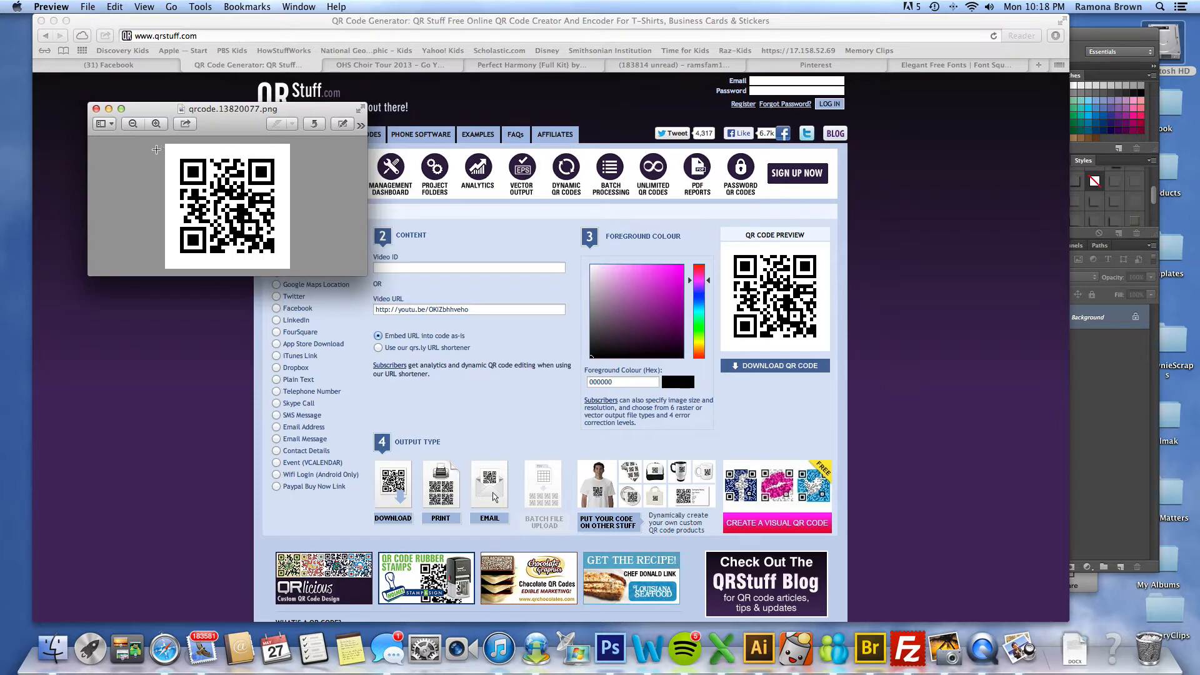
pyautogui.click(191, 125)
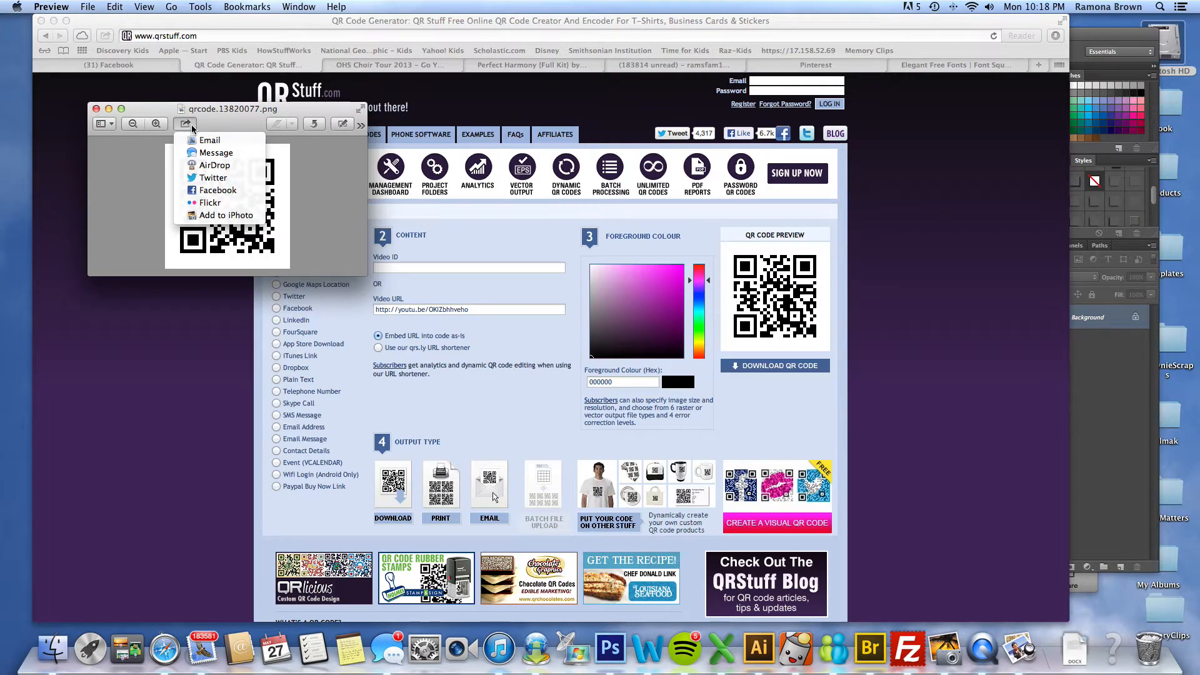
pyautogui.click(222, 216)
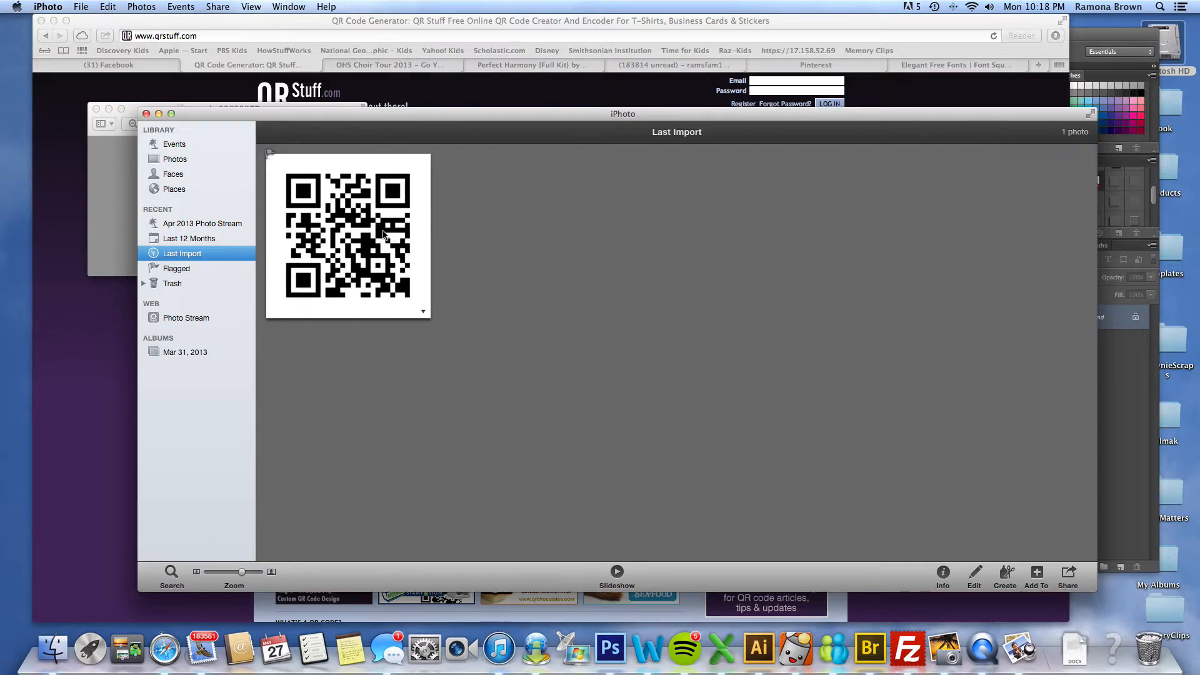
# Step: Open the imported QR code from iPhoto in the external editor, Photoshop, and place its window near the layout
pyautogui.rightClick(382, 234)
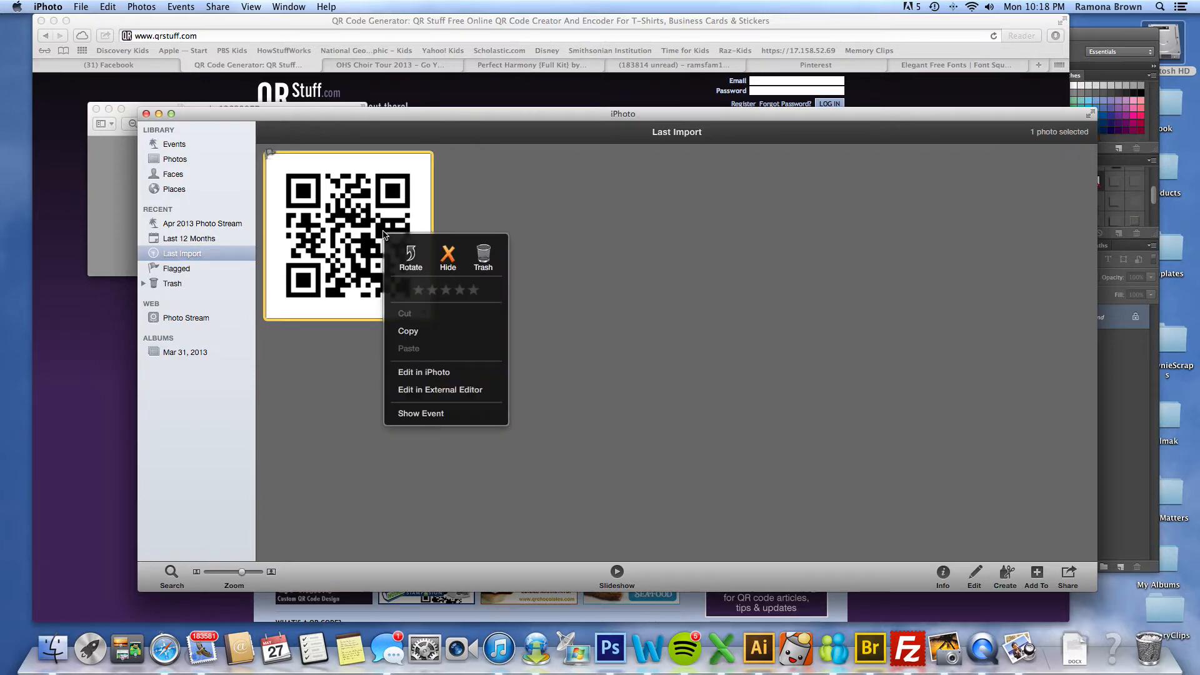
pyautogui.click(393, 318)
pyautogui.rightClick(366, 265)
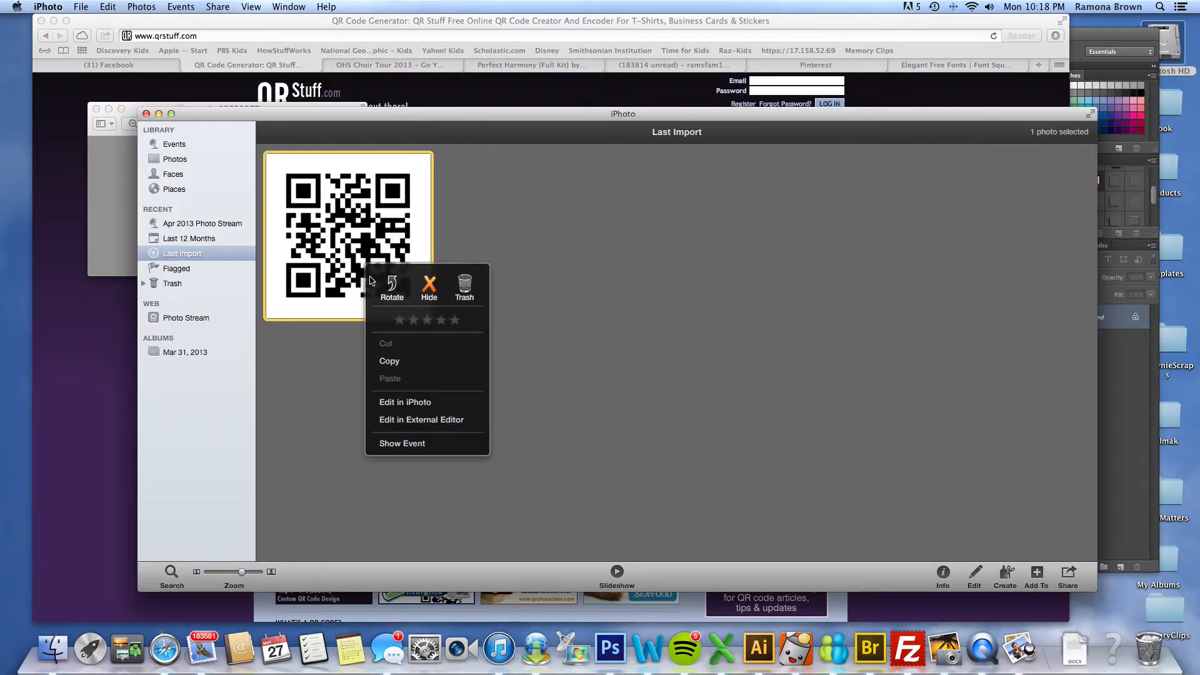
pyautogui.click(418, 421)
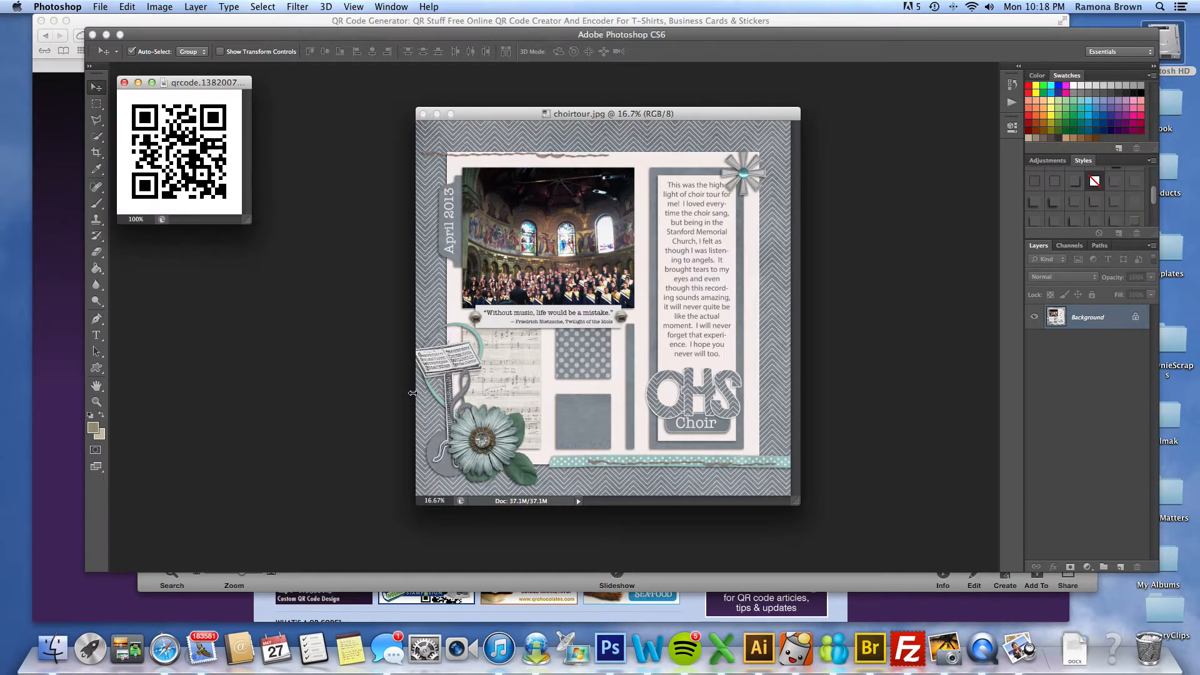
pyautogui.moveTo(206, 83); pyautogui.dragTo(307, 124)
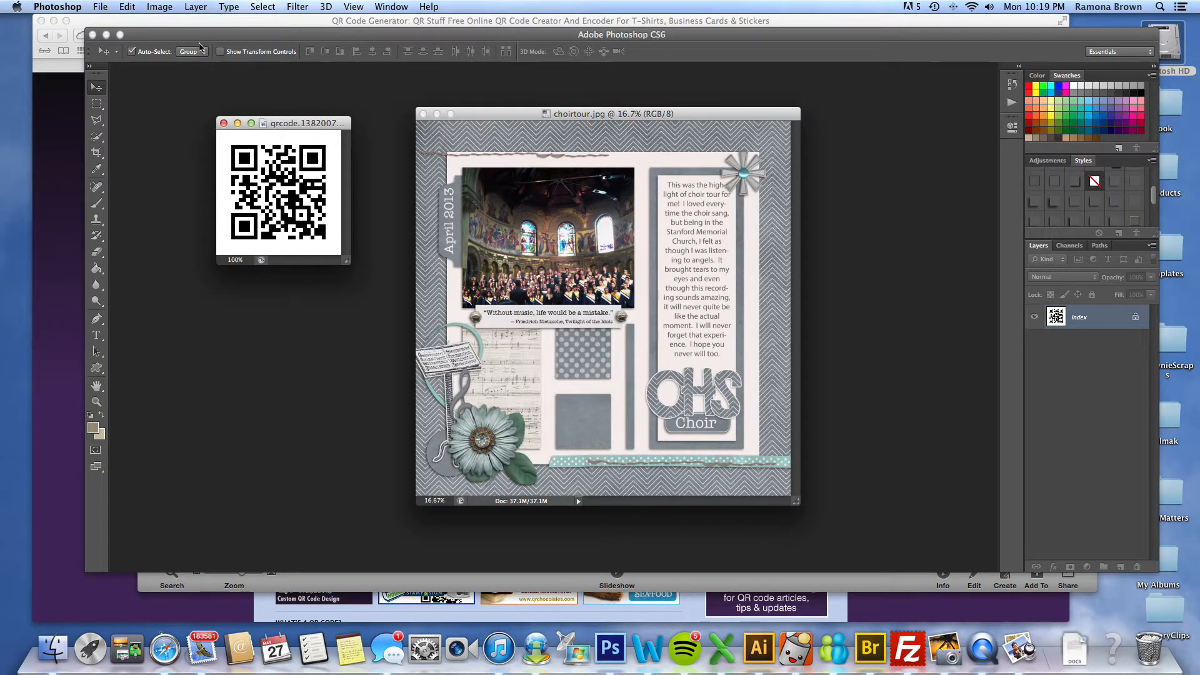
# Step: Resize the QR code image to a resolution of 300 pixels/inch and a width of 400 pixels
pyautogui.click(156, 7)
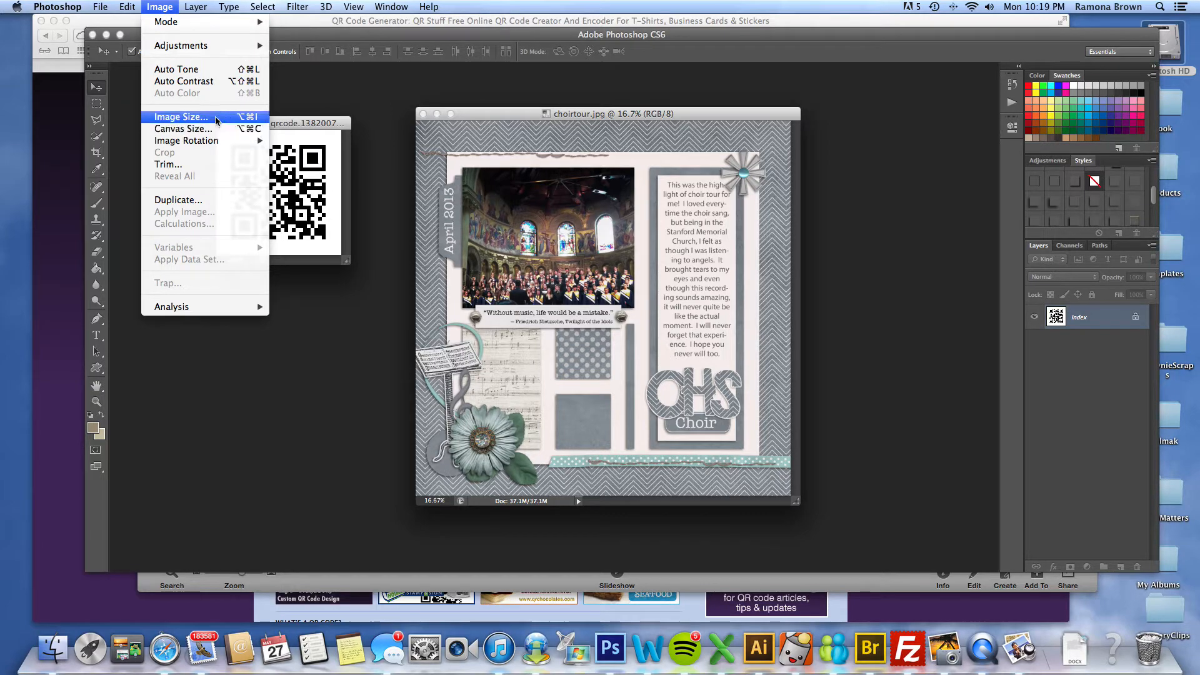
pyautogui.click(355, 208)
pyautogui.press('super+alt+i')
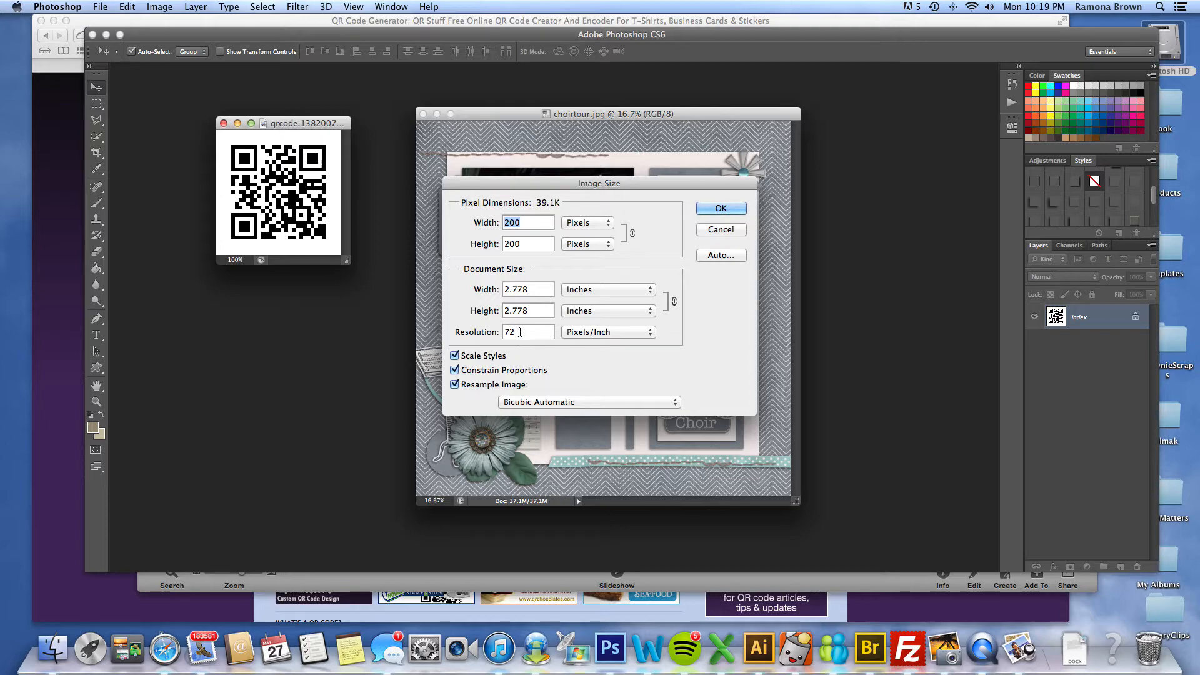
pyautogui.click(501, 334)
pyautogui.write('300')
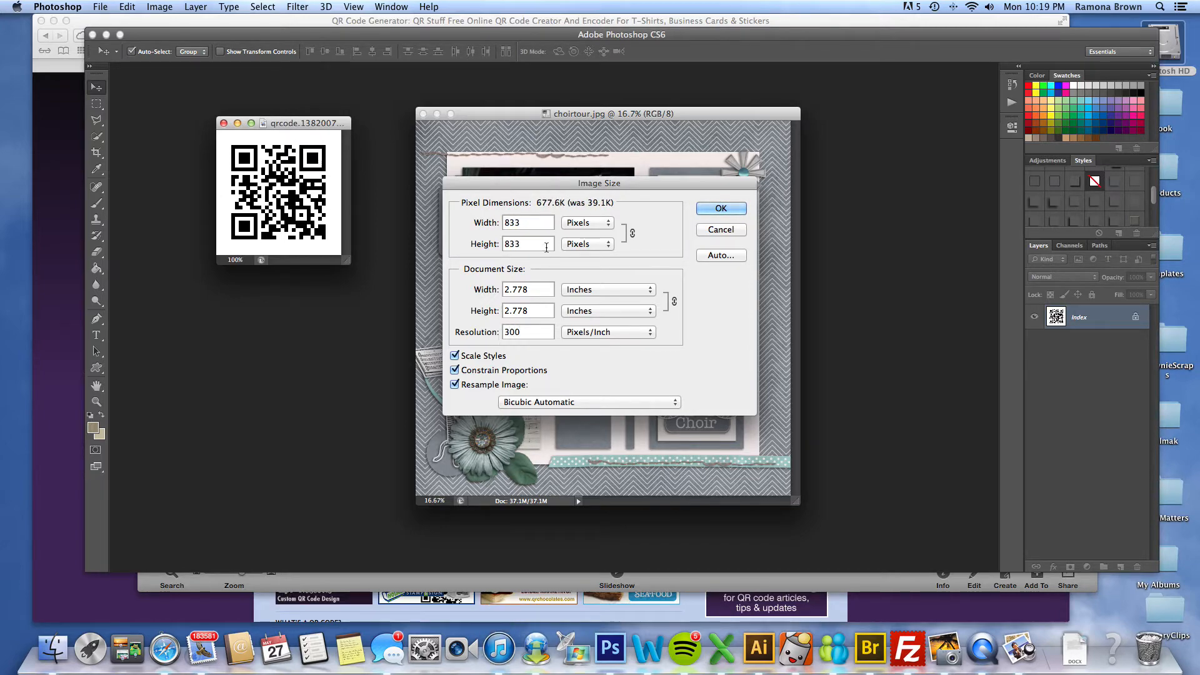
pyautogui.click(502, 222)
pyautogui.doubleClick(502, 222)
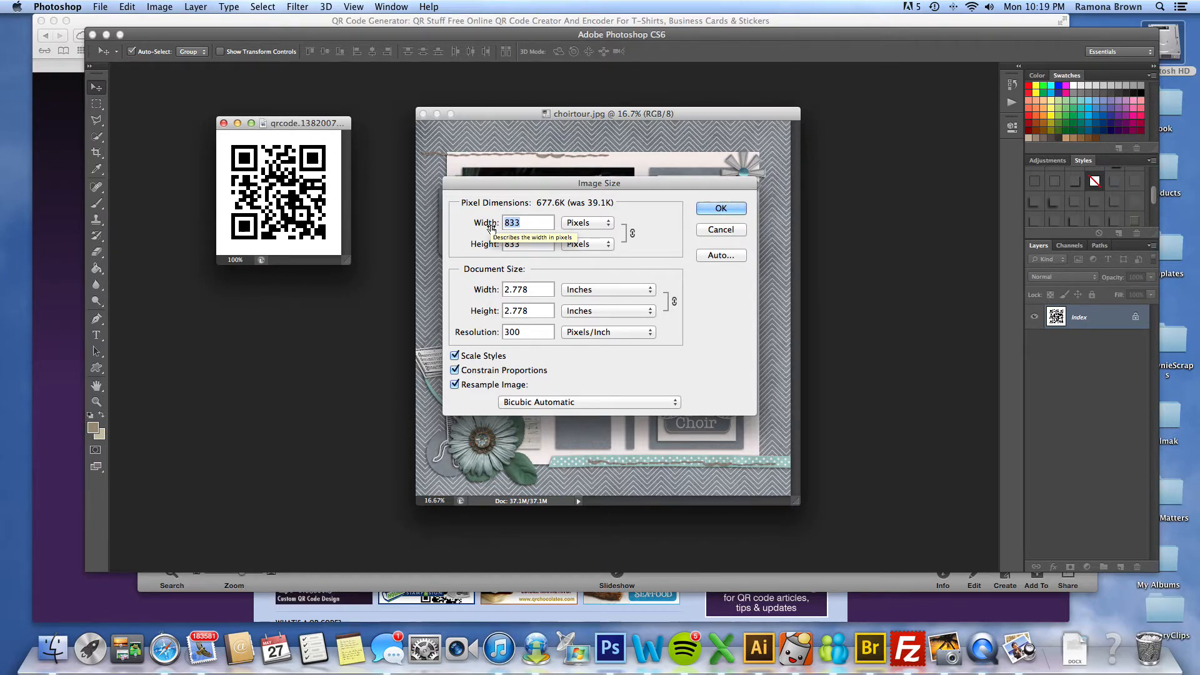
pyautogui.write('400')
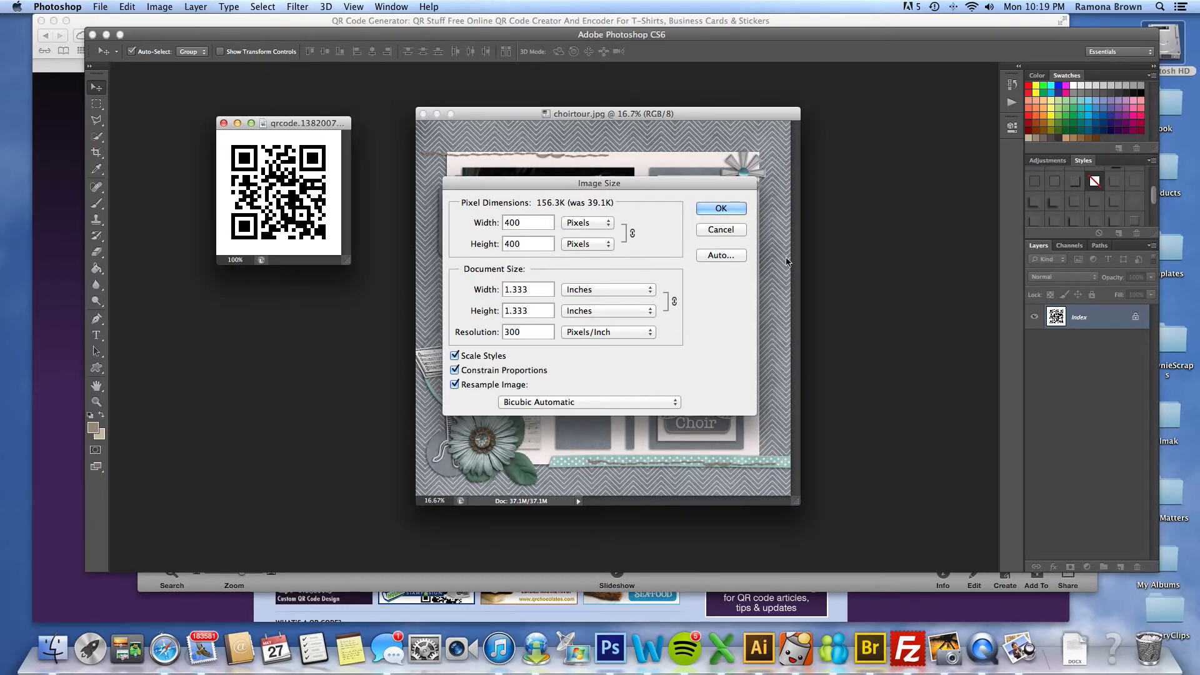
pyautogui.click(722, 209)
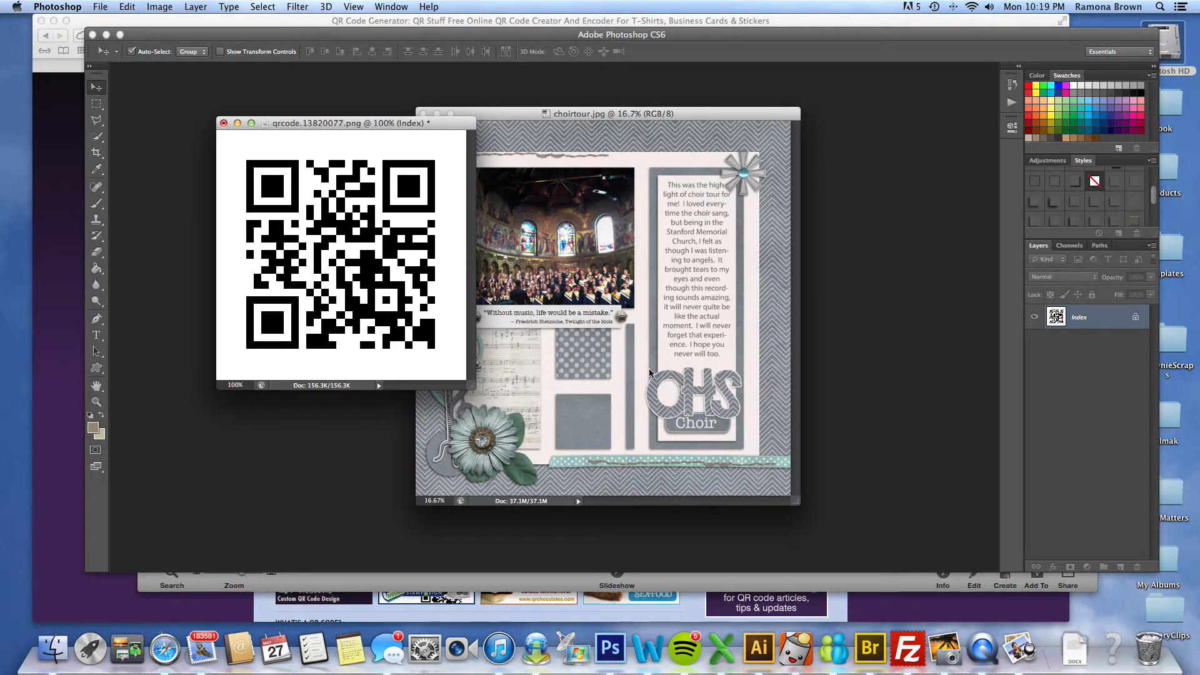
# Step: Move the QR code window clear of the choirtour.jpg layout so both images can be seen side by side
pyautogui.moveTo(446, 128); pyautogui.dragTo(371, 103)
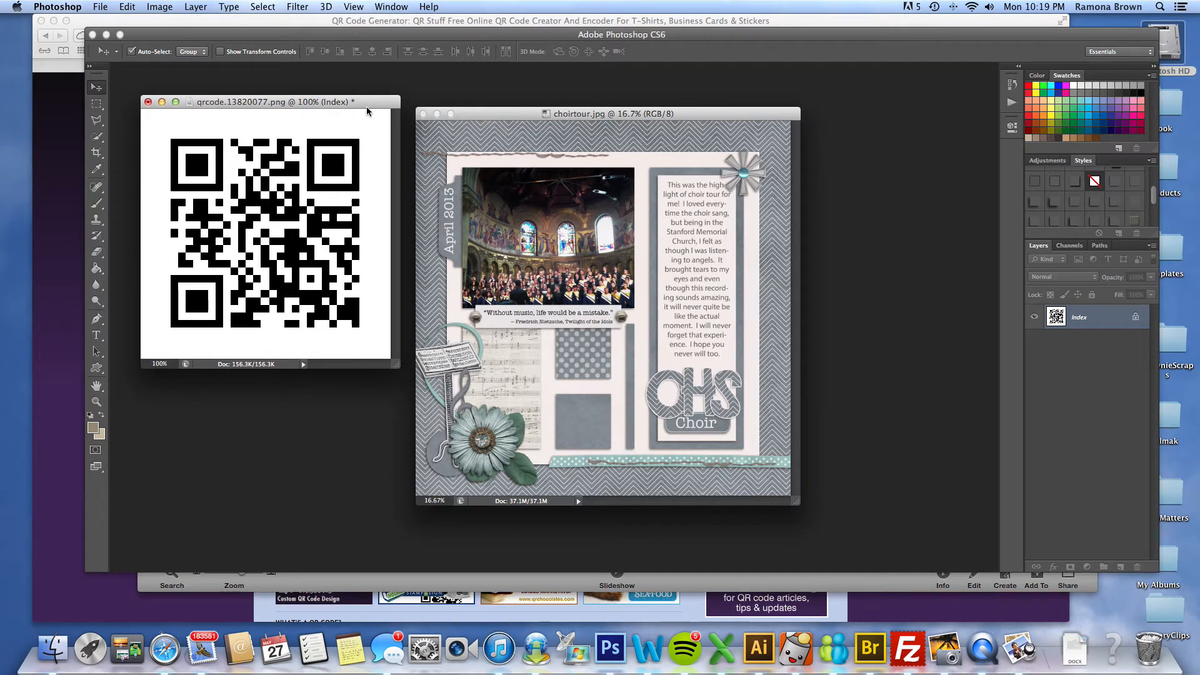
pyautogui.moveTo(367, 108); pyautogui.dragTo(364, 113)
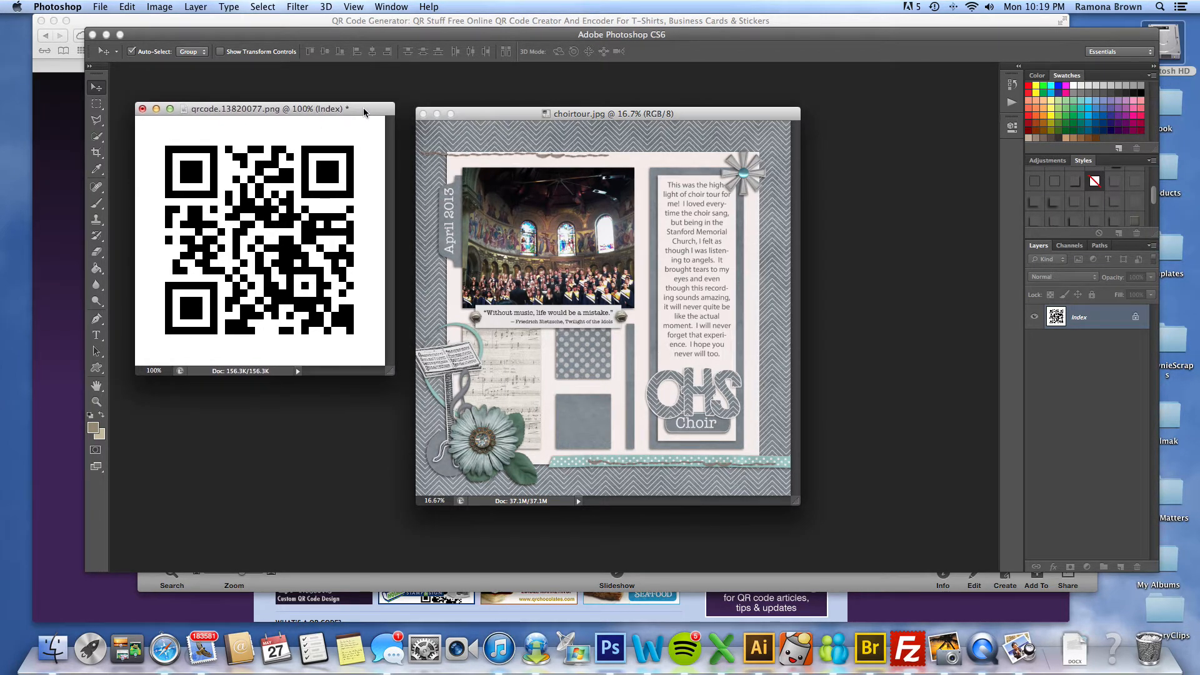
pyautogui.moveTo(367, 113); pyautogui.dragTo(354, 109)
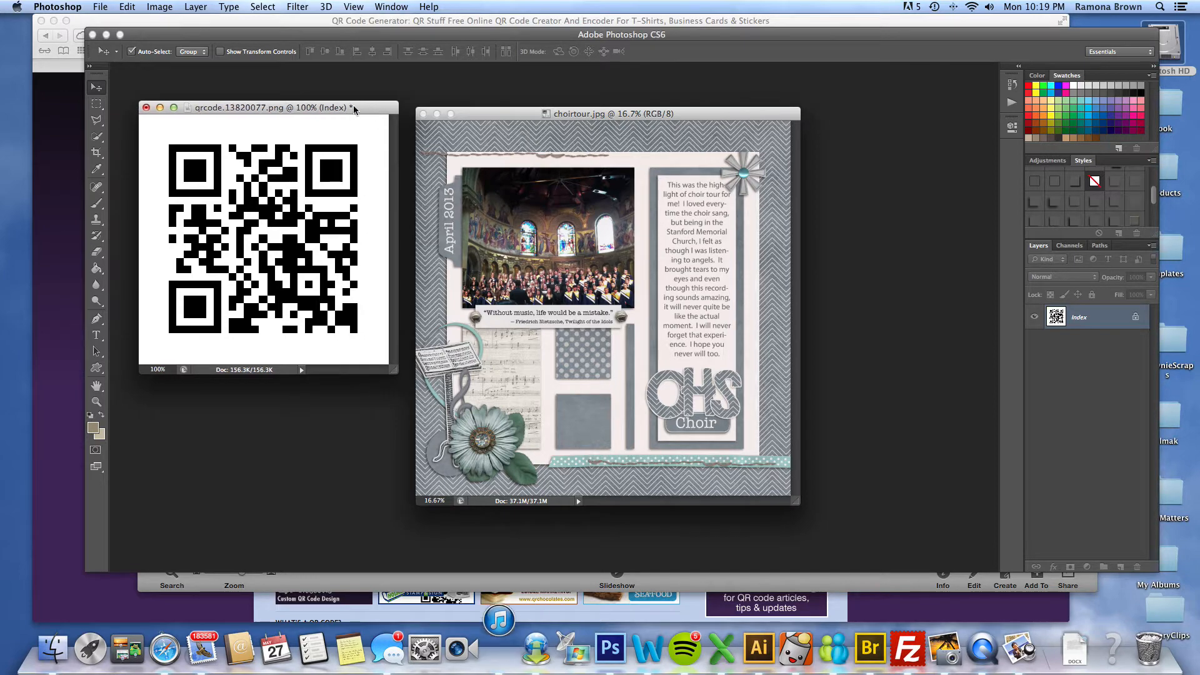
# Step: Save the QR code to the Desktop as choir.png in PNG format, accepting the PNG options
pyautogui.click(152, 9)
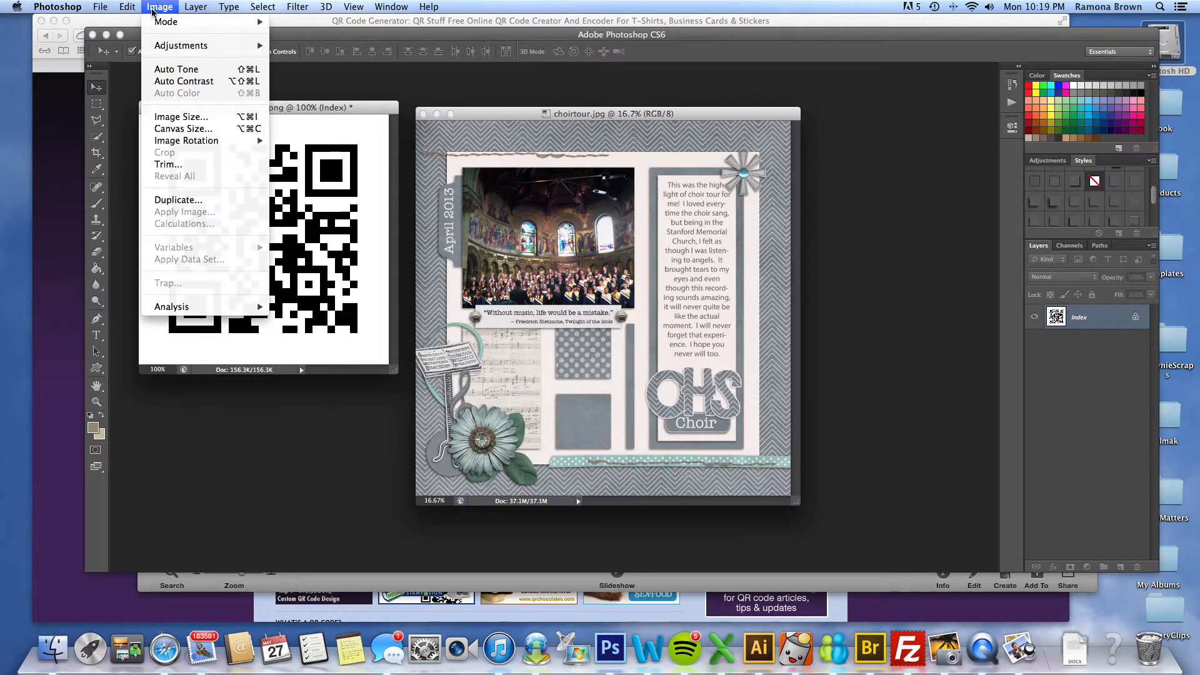
pyautogui.moveTo(125, 11)
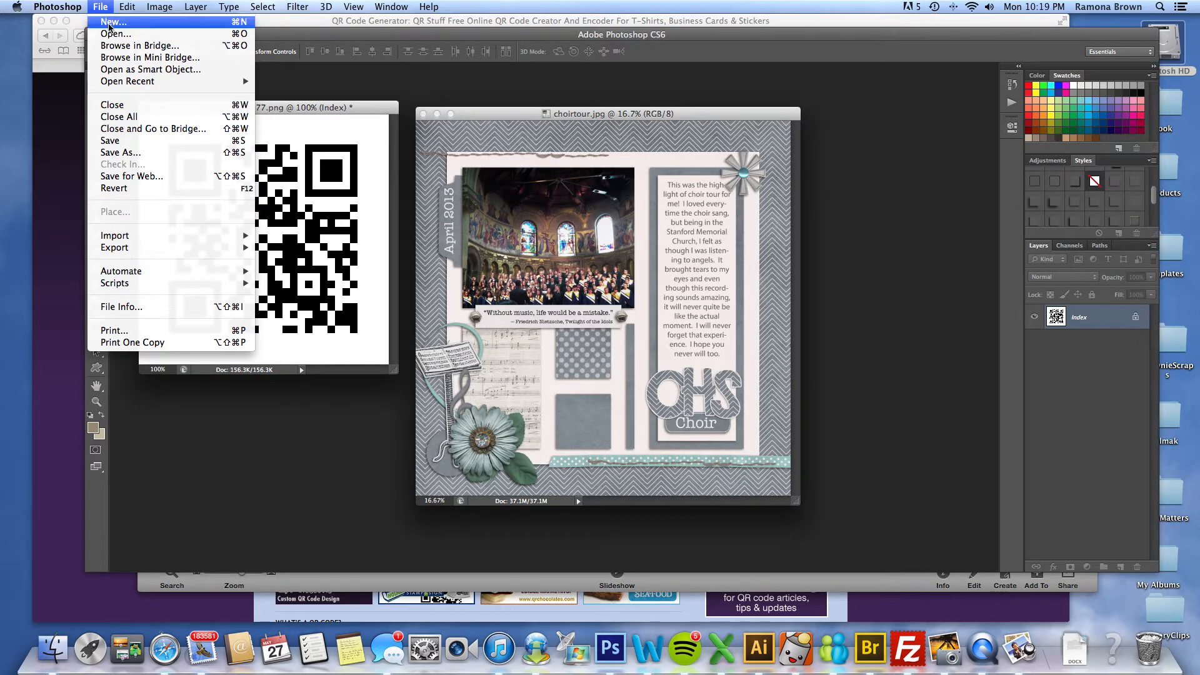
pyautogui.click(135, 156)
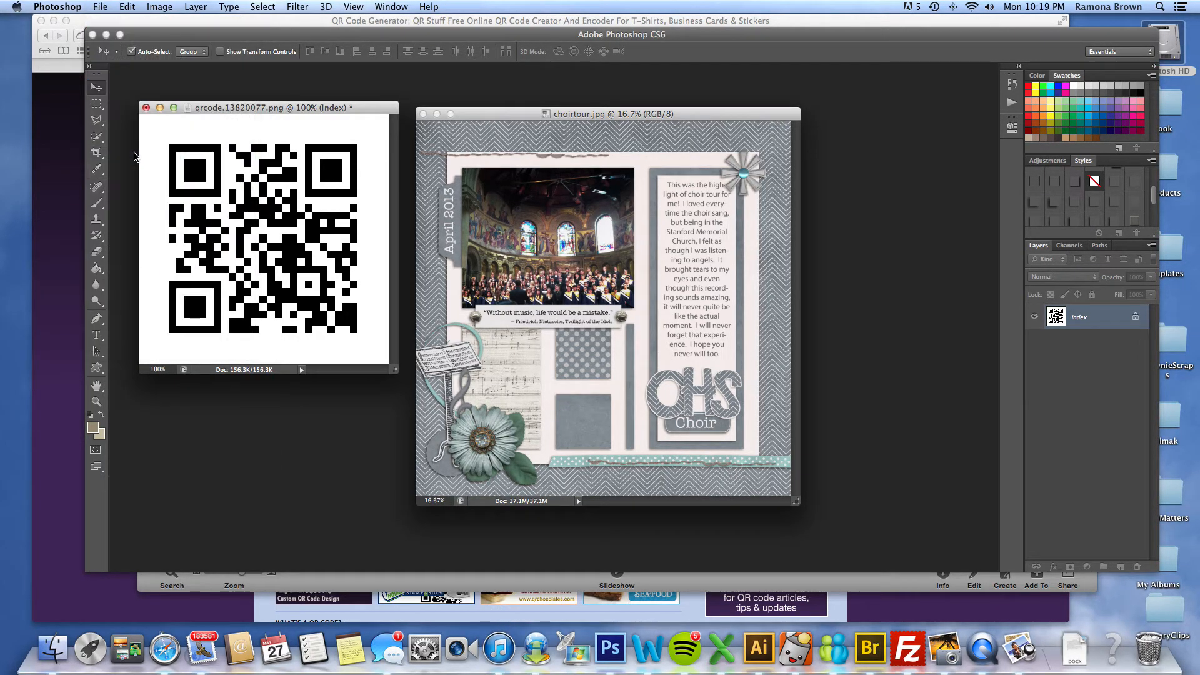
pyautogui.click(656, 165)
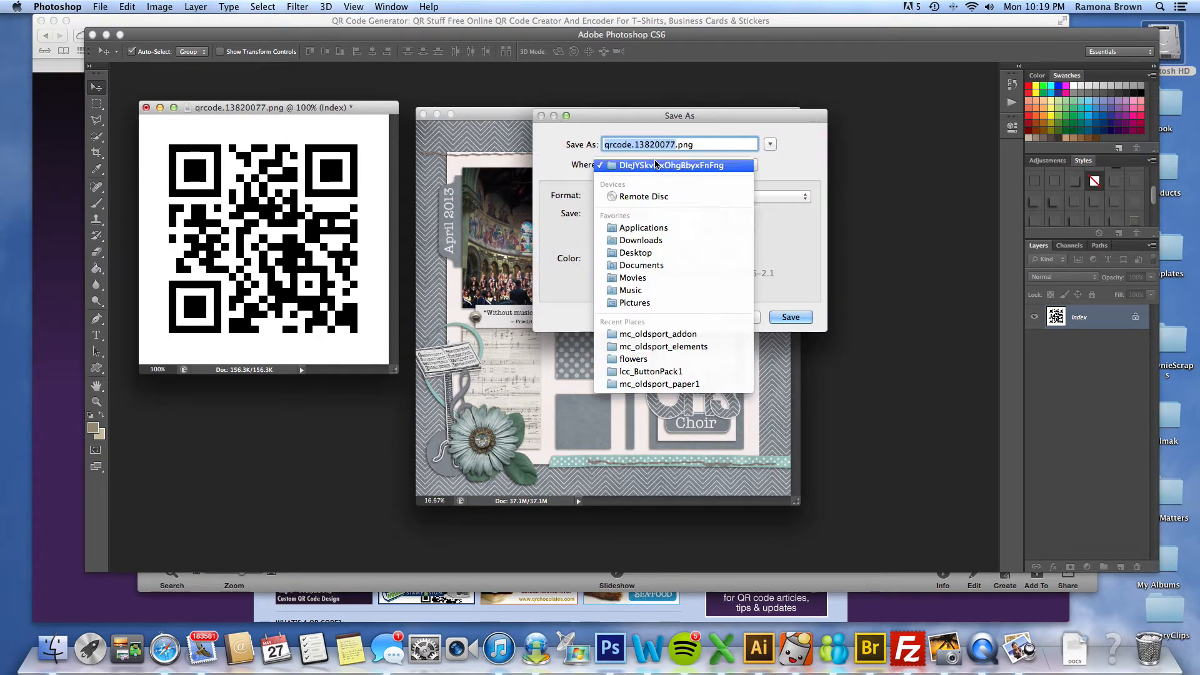
pyautogui.click(637, 253)
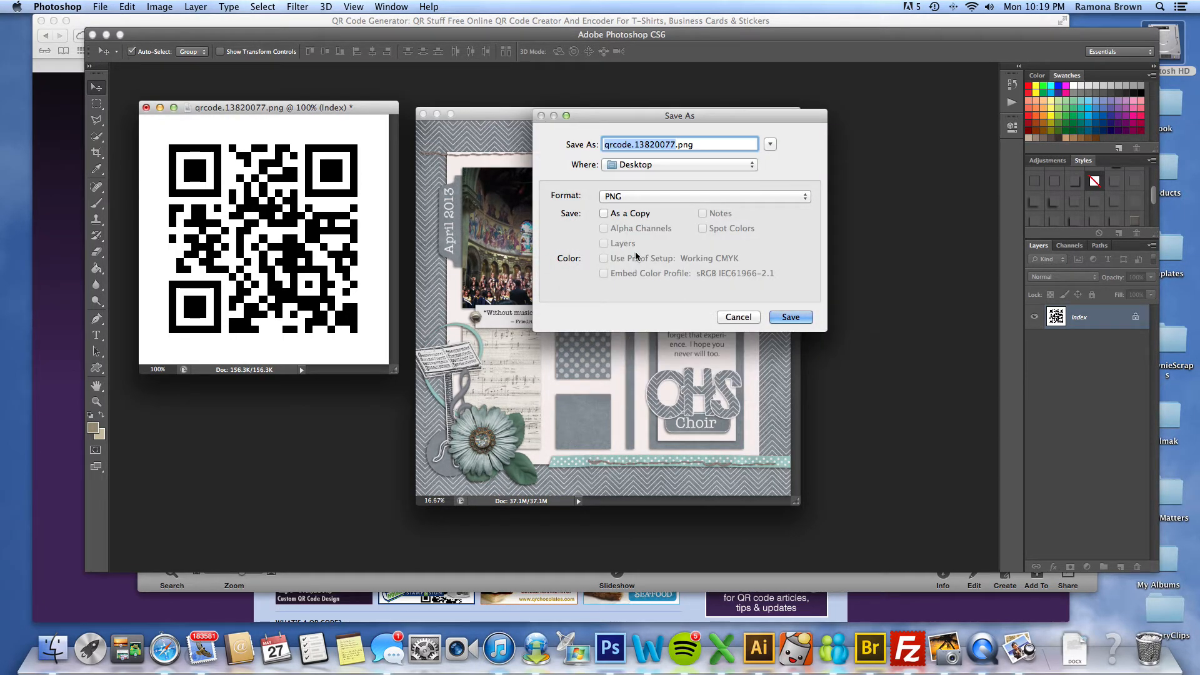
pyautogui.write('choir')
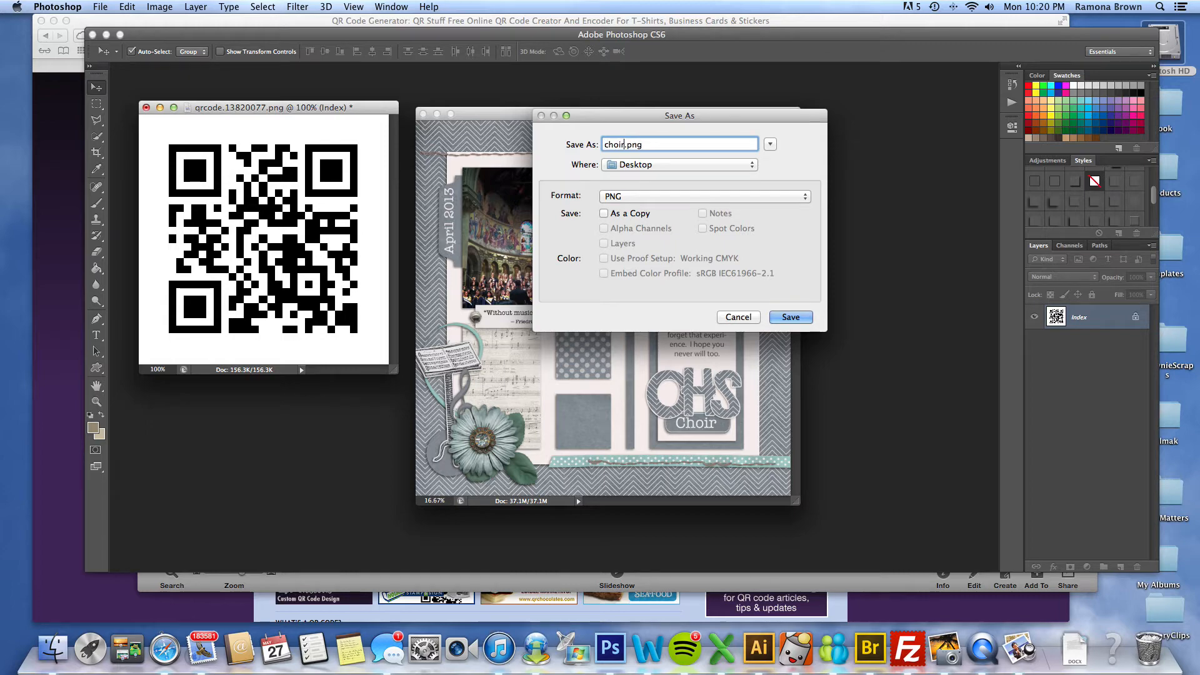
pyautogui.click(781, 323)
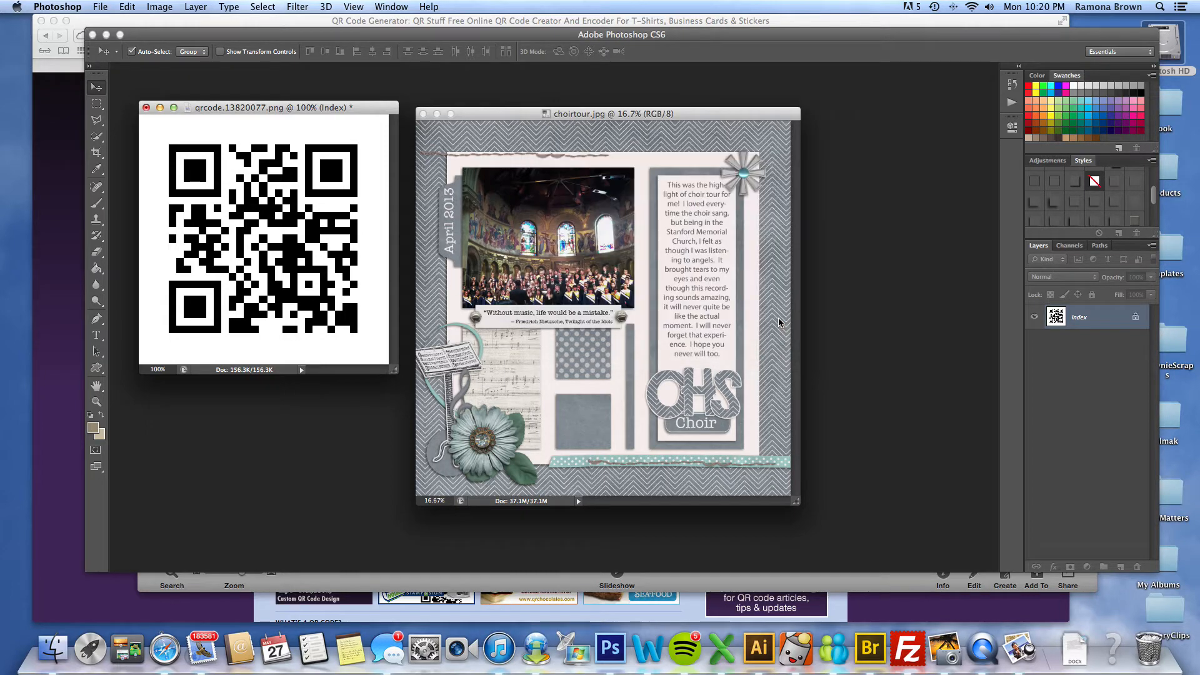
pyautogui.click(568, 215)
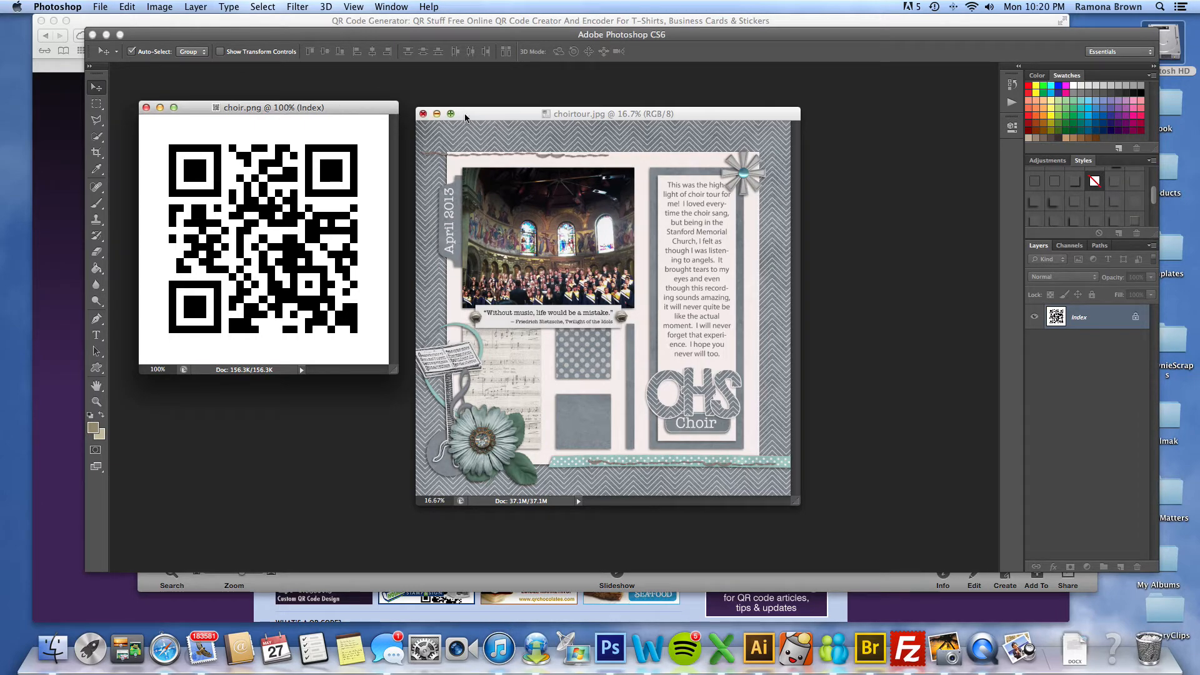
# Step: Place choir.png from the Desktop into the choirtour.jpg layout as an embedded image at its original size
pyautogui.click(505, 120)
pyautogui.moveTo(505, 119)
pyautogui.mouseDown()
pyautogui.moveTo(494, 114)
pyautogui.moveTo(523, 119)
pyautogui.mouseUp()
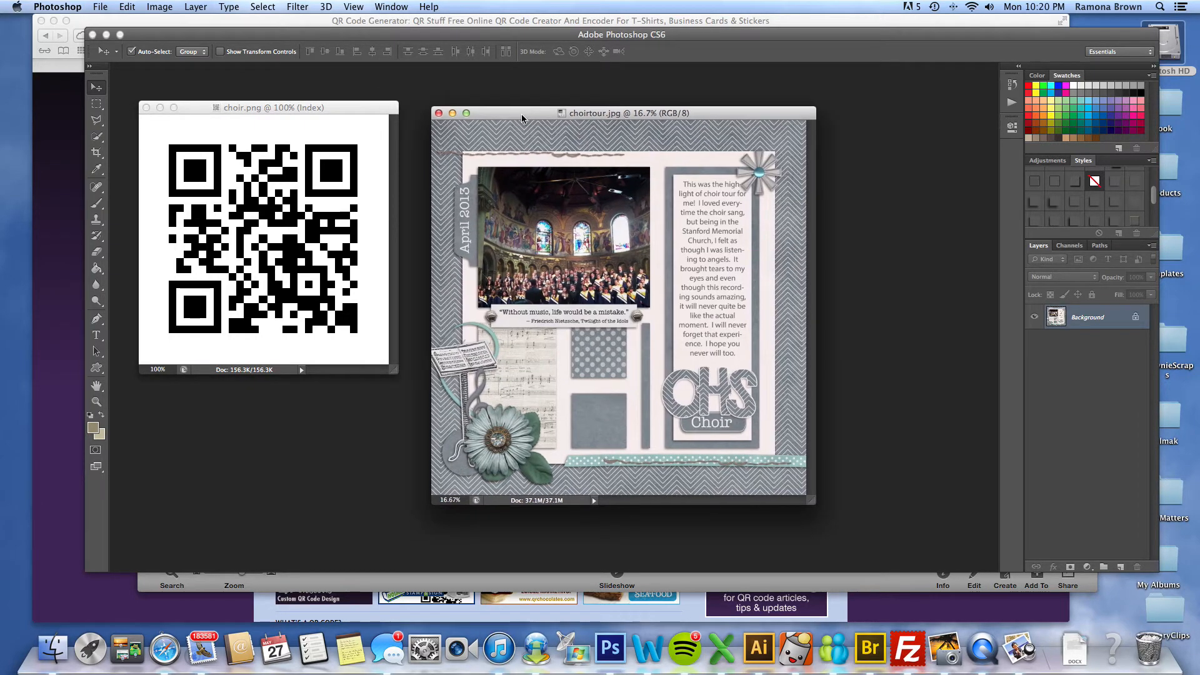
pyautogui.click(100, 6)
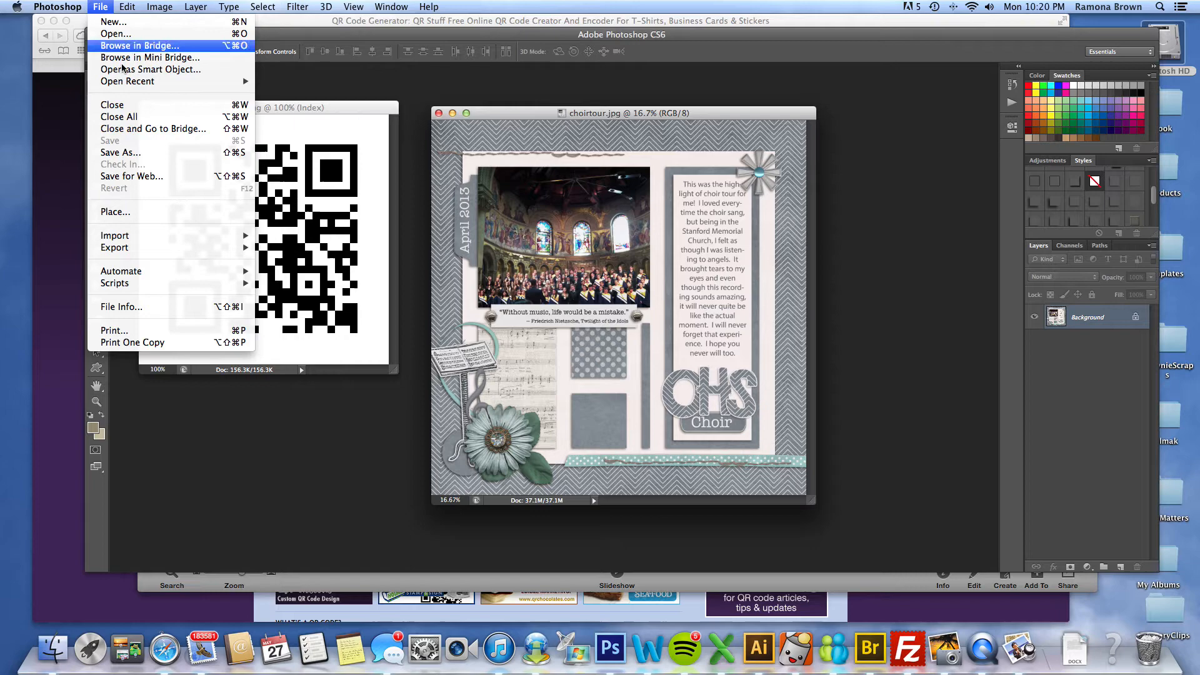
pyautogui.click(155, 217)
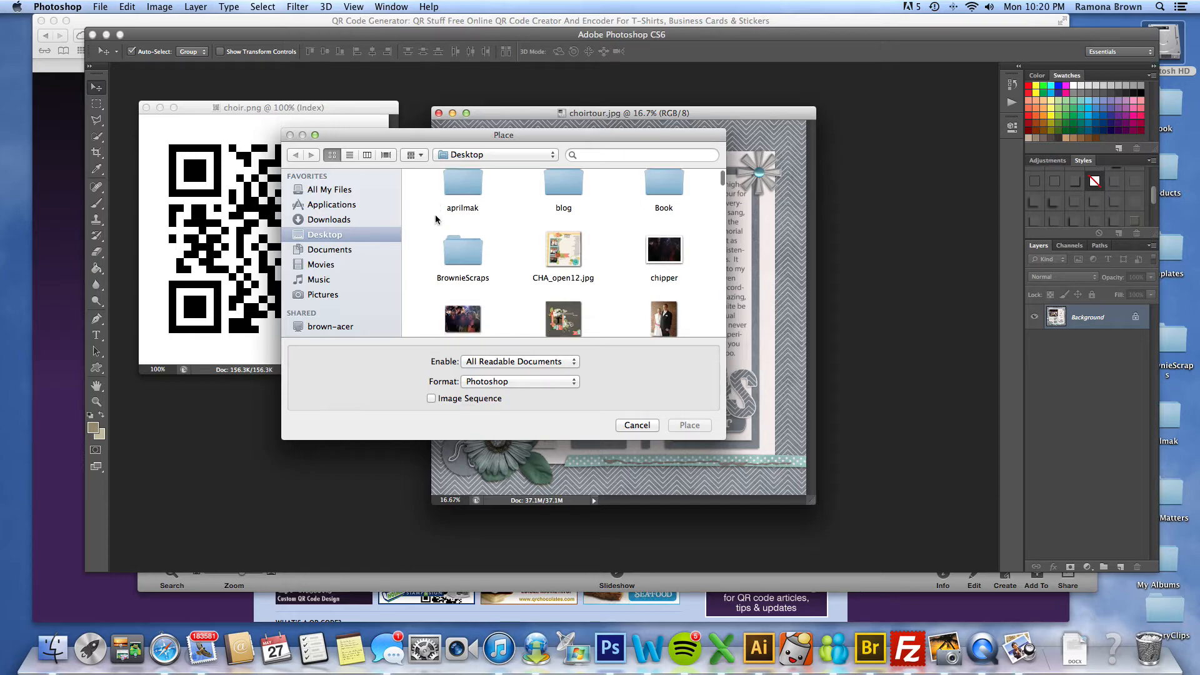
pyautogui.scroll(-3, 435, 219)
pyautogui.scroll(-3, 435, 219)
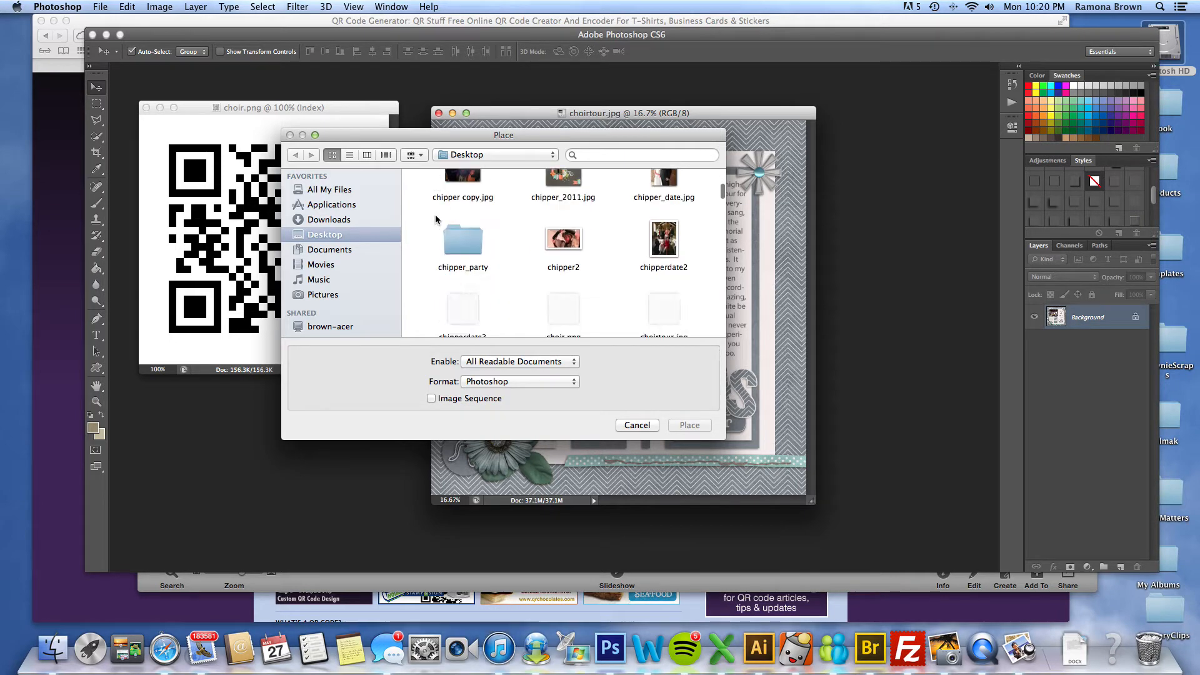
pyautogui.scroll(-2, 435, 219)
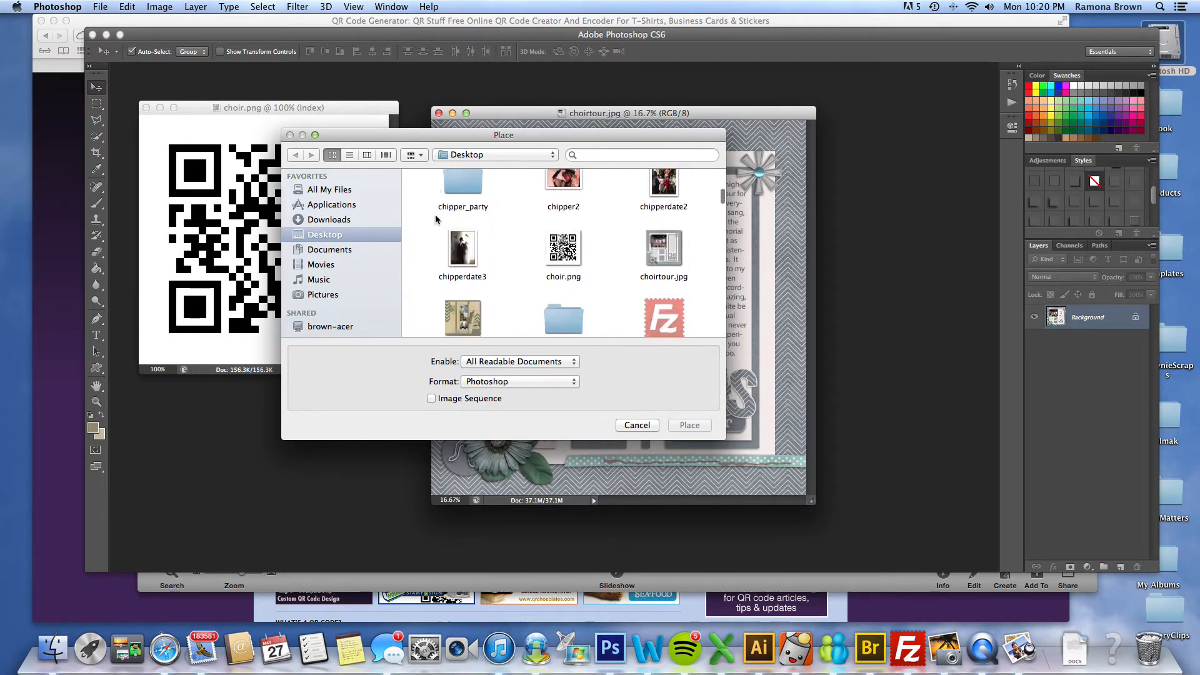
pyautogui.click(568, 256)
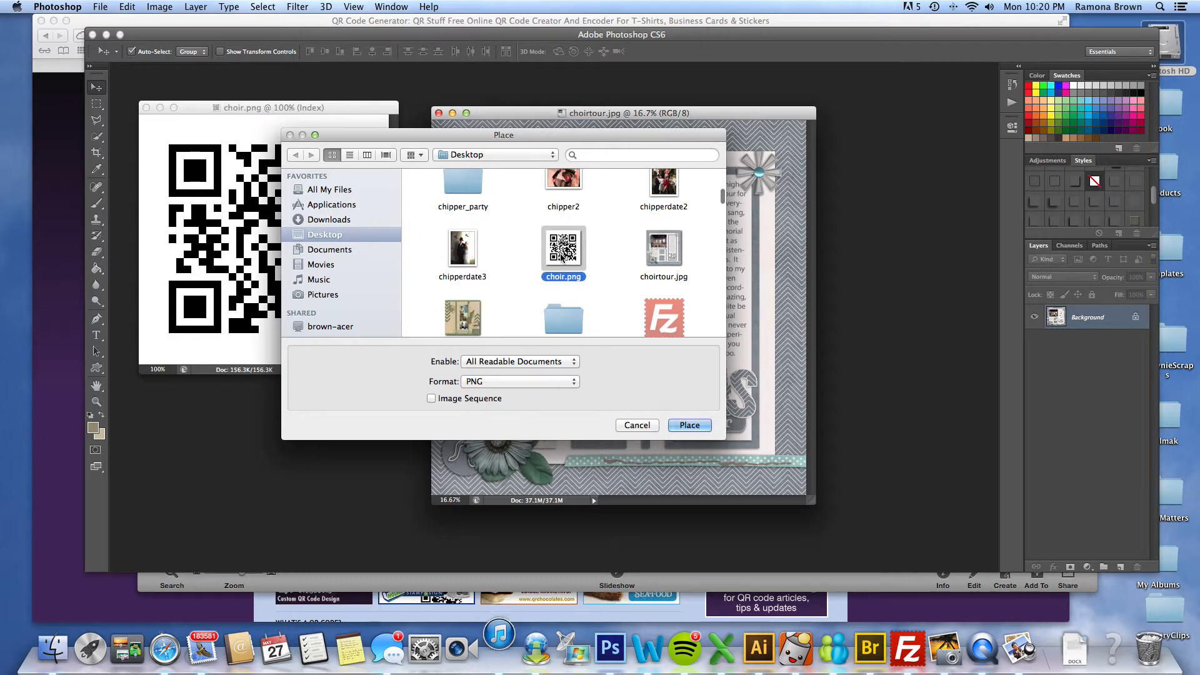
pyautogui.click(690, 425)
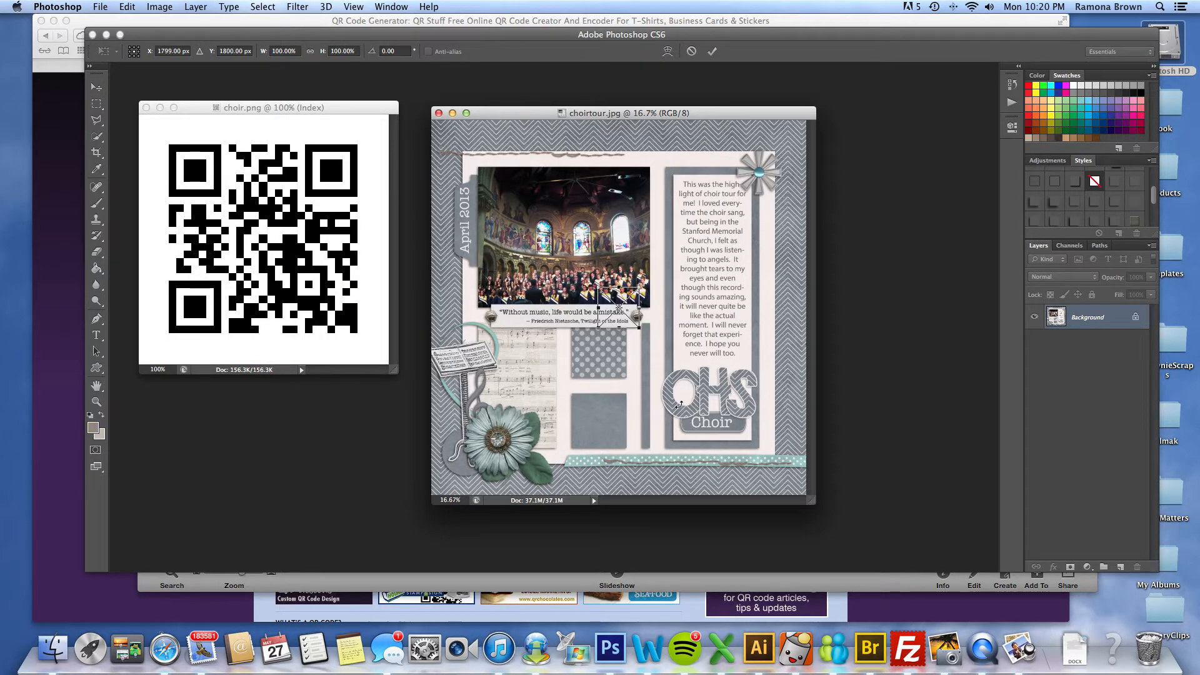
pyautogui.click(712, 51)
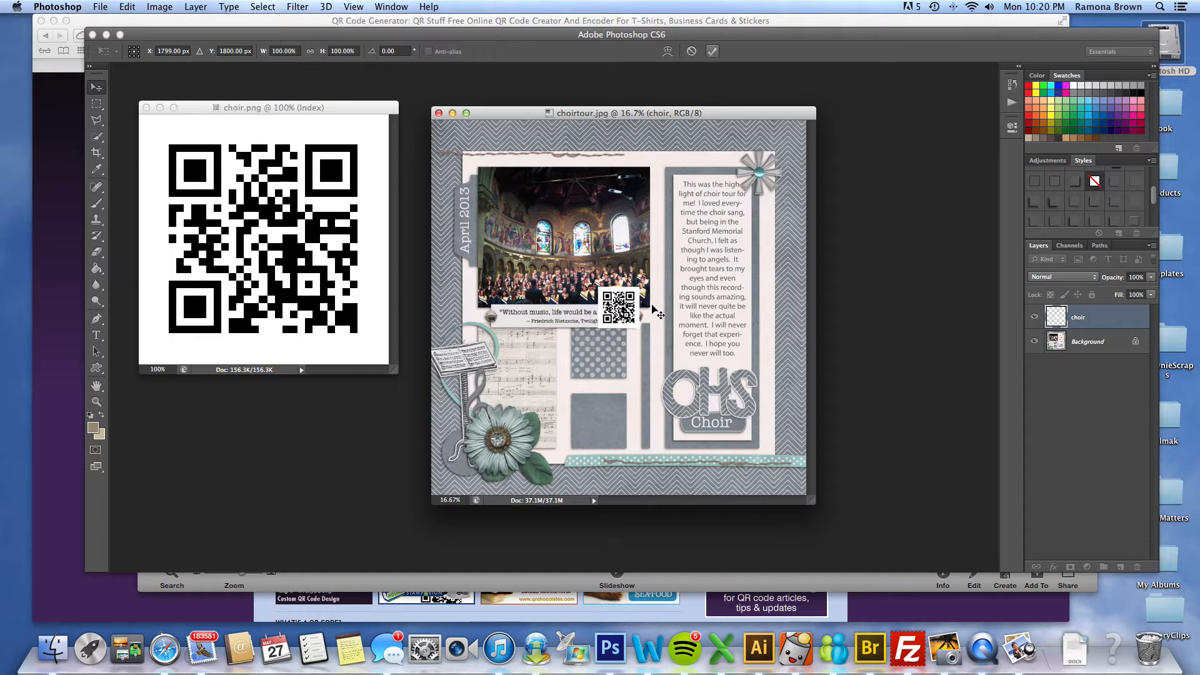
pyautogui.press('Return')
# Step: Move the QR code onto the plain gray square below the polka-dot square and enlarge it to leave a thin gray border
pyautogui.moveTo(619, 306); pyautogui.dragTo(597, 422)
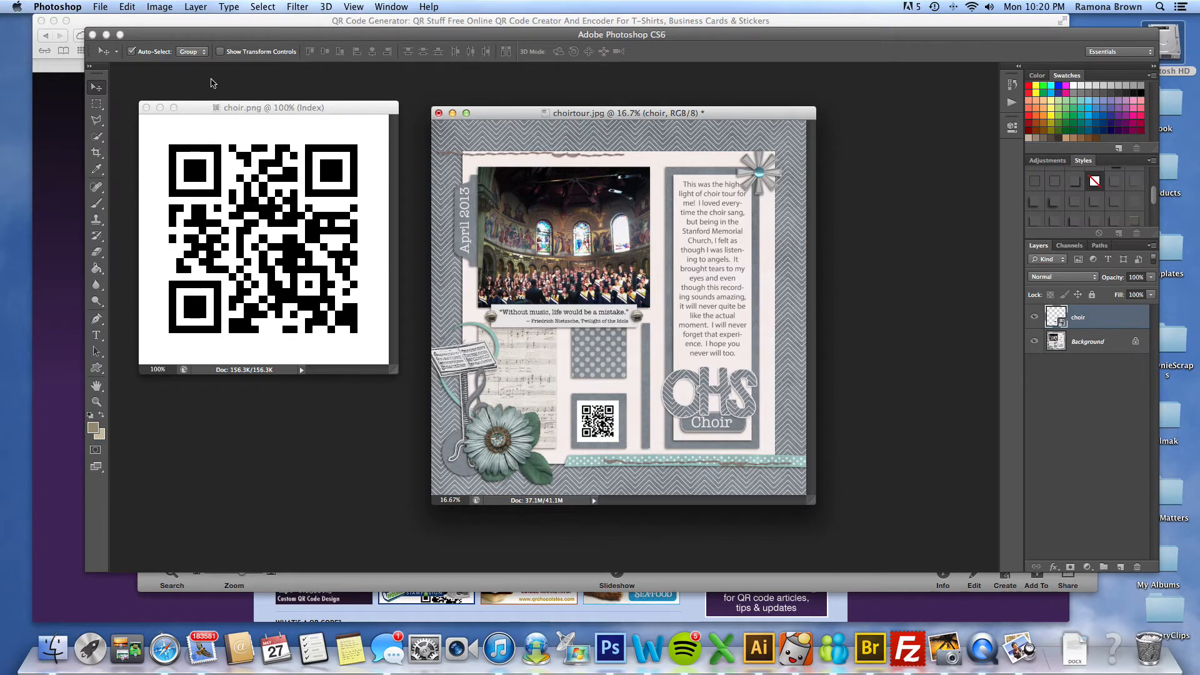
pyautogui.click(220, 51)
pyautogui.moveTo(620, 401); pyautogui.dragTo(625, 399)
pyautogui.moveTo(576, 442); pyautogui.dragTo(572, 447)
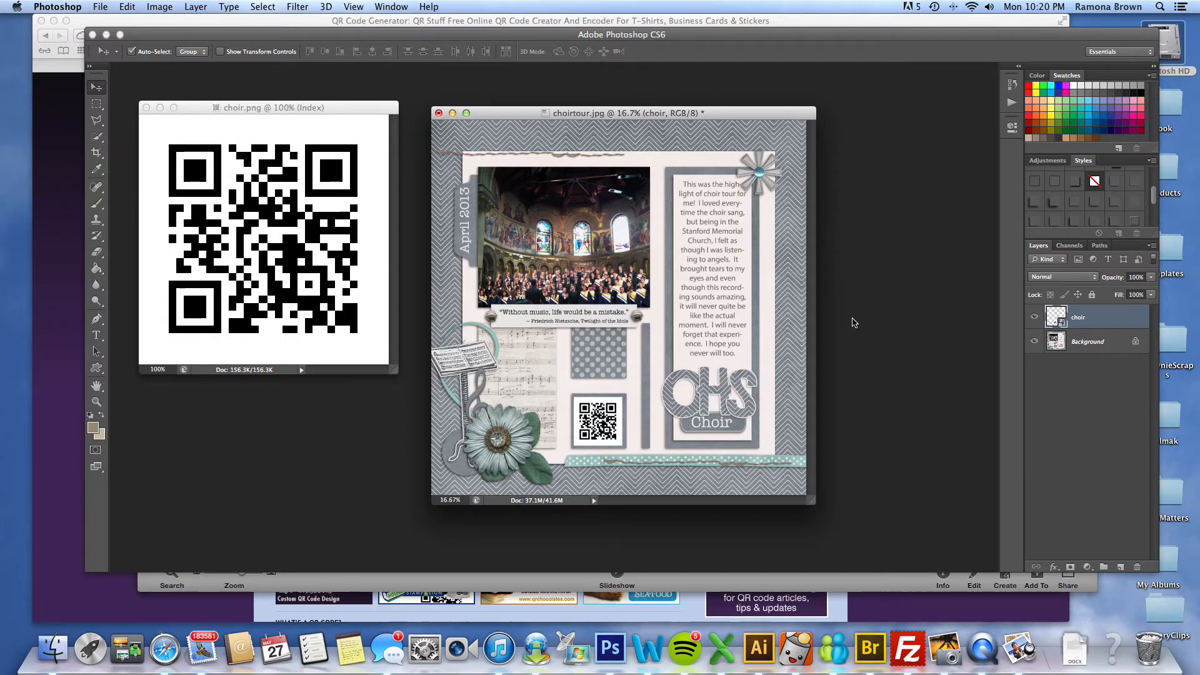
# Step: Nudge the QR code into the centre of its gray square and shift the layout window slightly away from the choir.png window
pyautogui.hotkey('shift', 'Right')
pyautogui.hotkey('shift', 'Right')
pyautogui.hotkey('shift', 'Right')
pyautogui.hotkey('shift', 'Right')
pyautogui.hotkey('shift', 'Up')
pyautogui.hotkey('shift', 'Up')
pyautogui.hotkey('shift', 'Left')
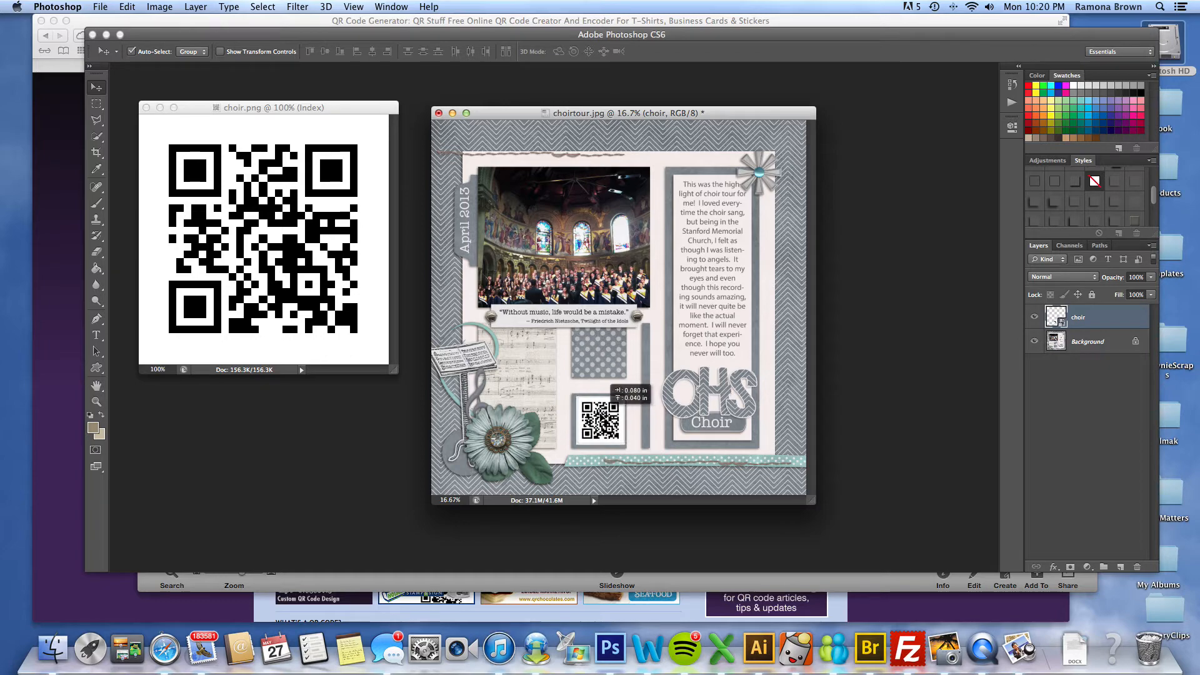
pyautogui.hotkey('shift', 'Left')
pyautogui.hotkey('shift', 'Left')
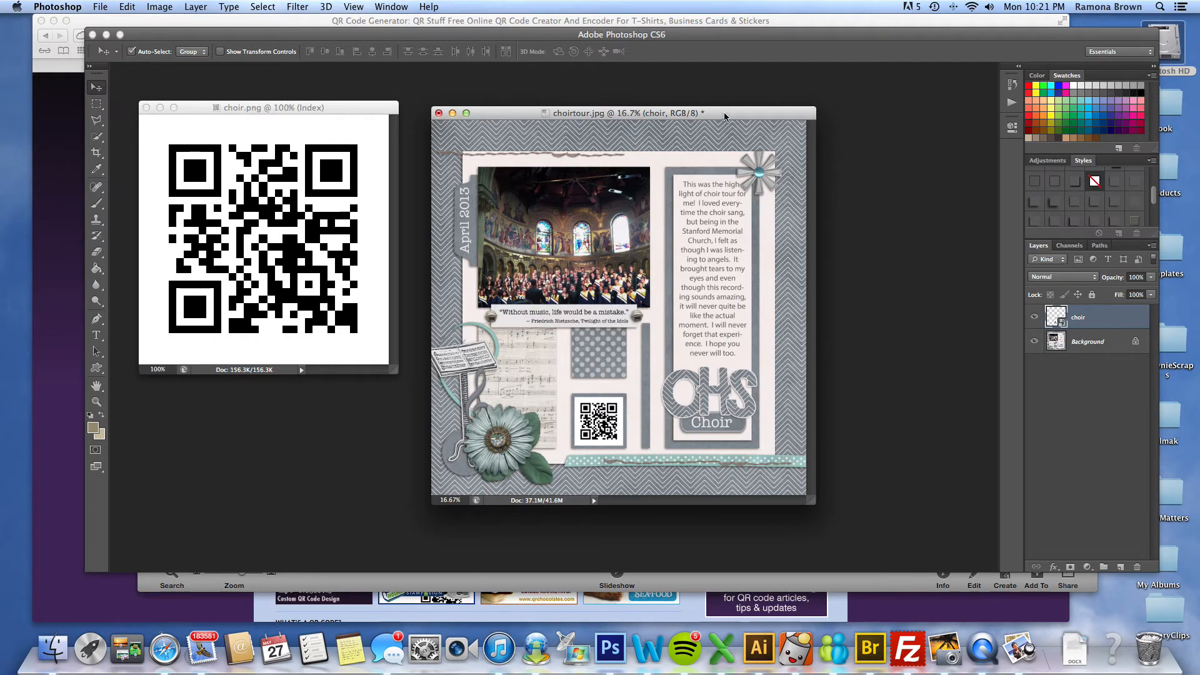
pyautogui.moveTo(722, 113); pyautogui.dragTo(742, 107)
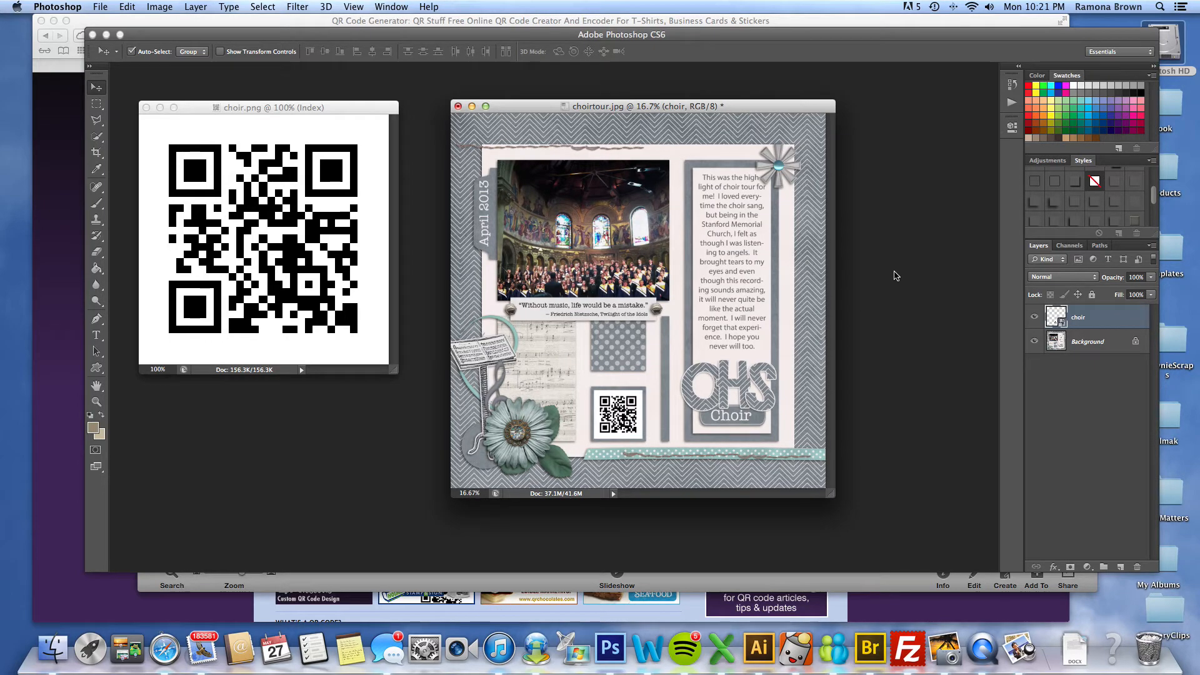